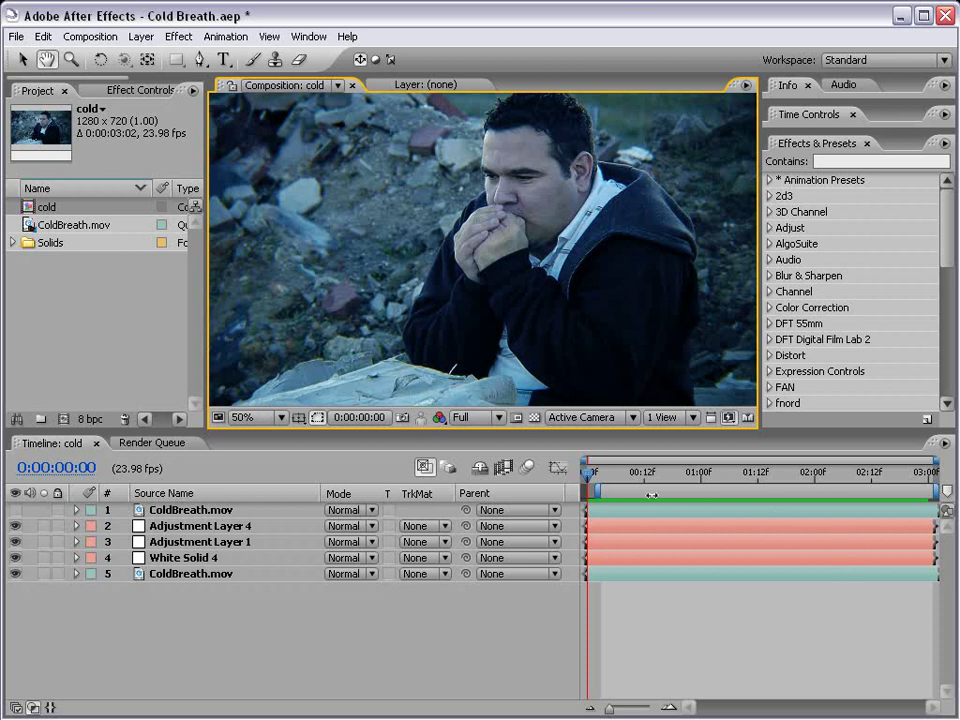
Step: Play back the cold composition and examine the breath in front of the man's mouth up close through 0:00:01:10
left_click(602, 476)
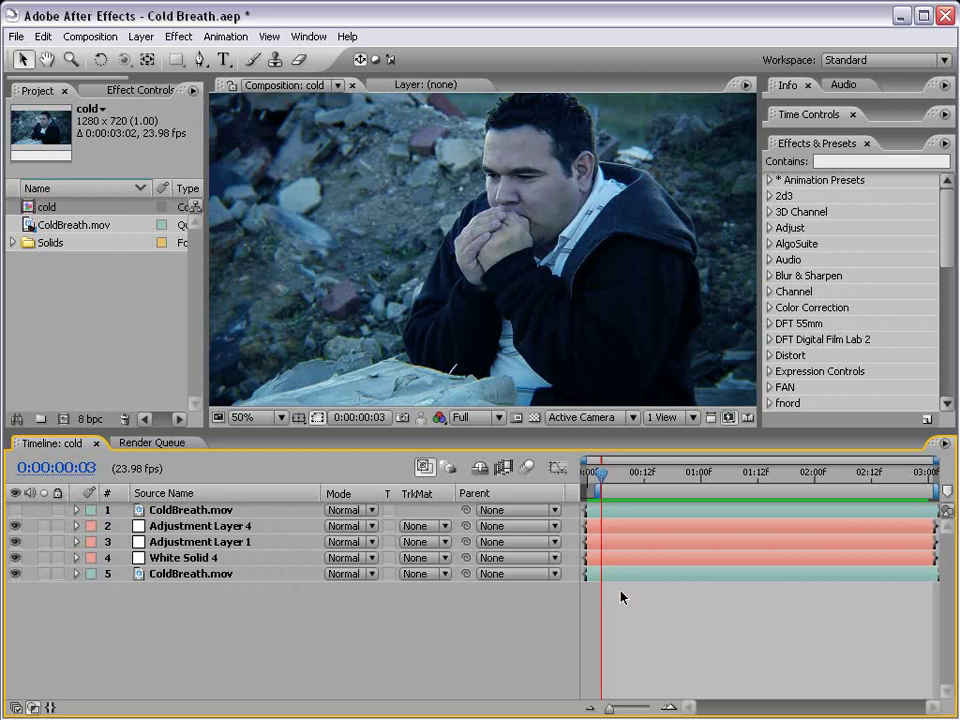
key("KP_0")
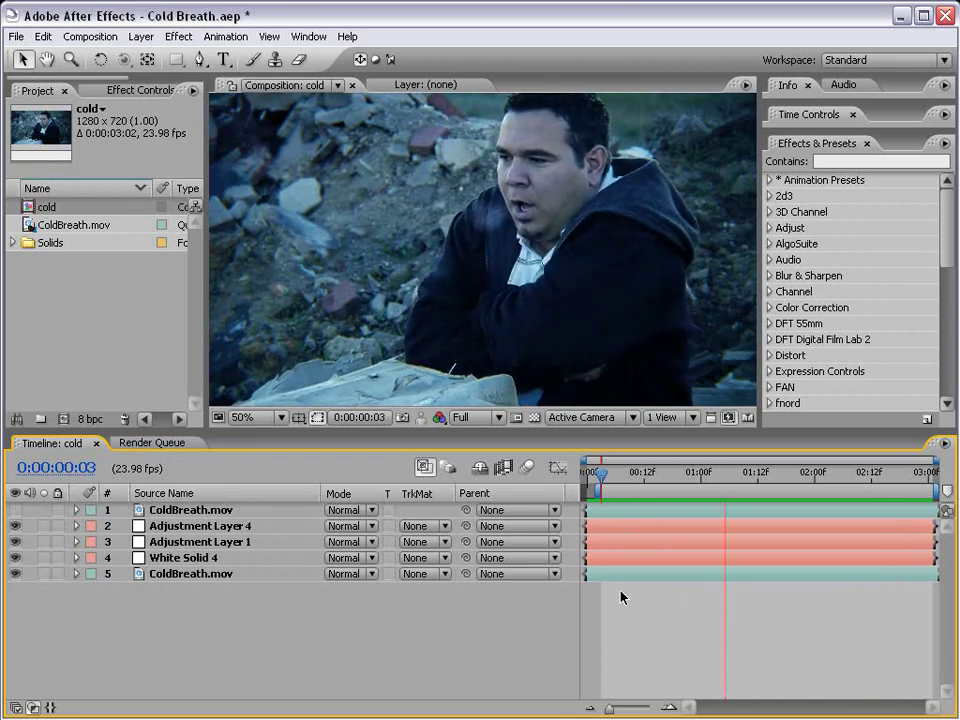
left_click(659, 604)
left_click_drag(600, 472, 715, 480)
key("space")
key("space")
scroll(559, 290, "up", 2)
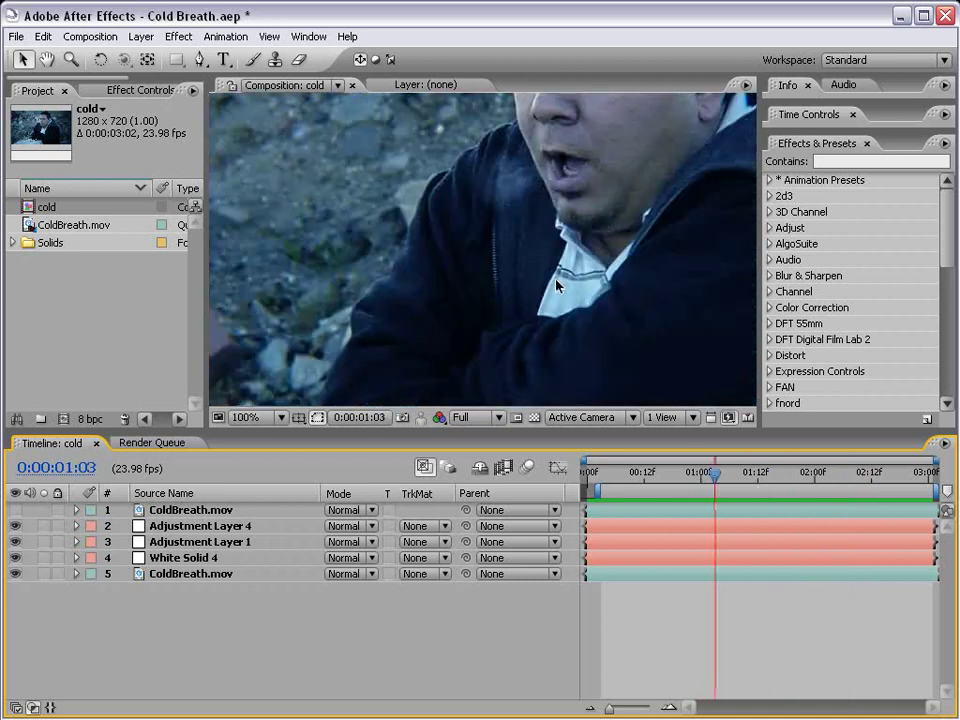
key("h")
left_click_drag(561, 274, 583, 294)
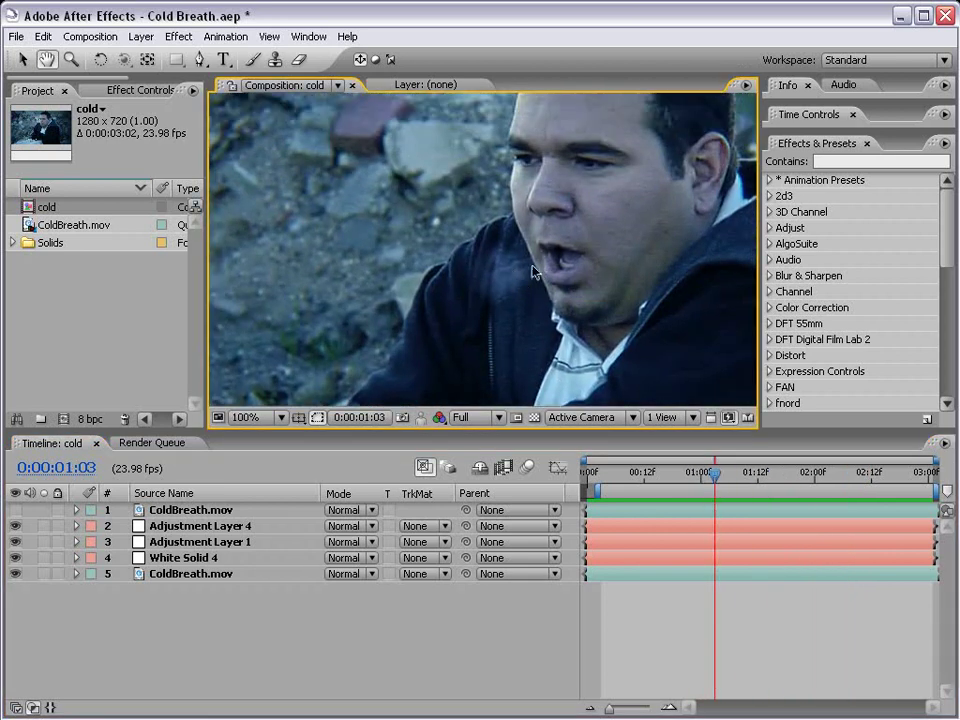
left_click_drag(715, 474, 752, 477)
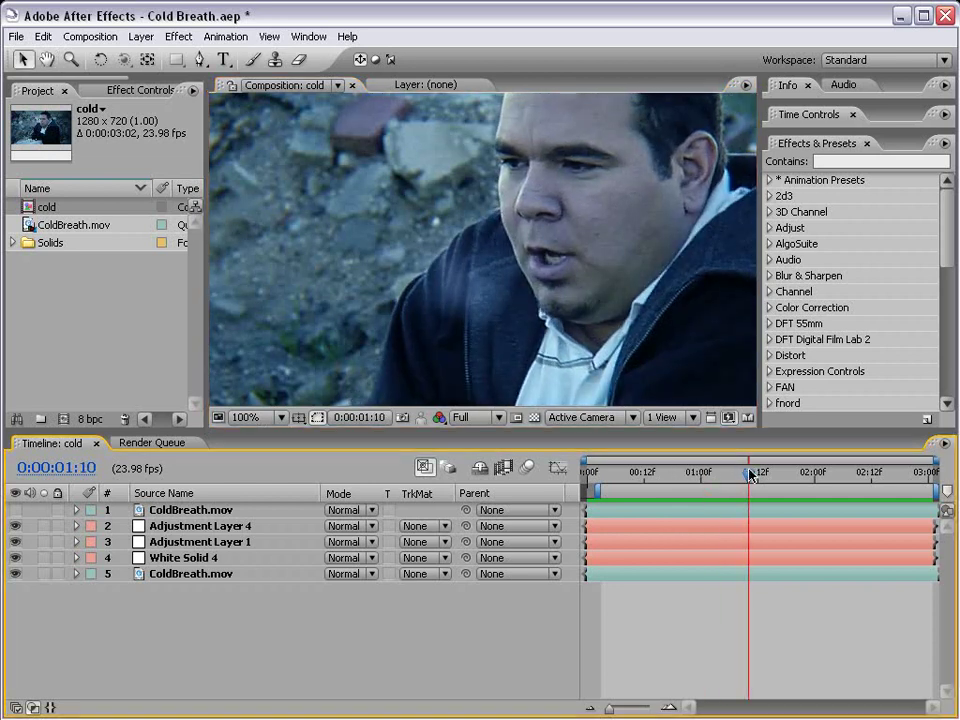
key("comma")
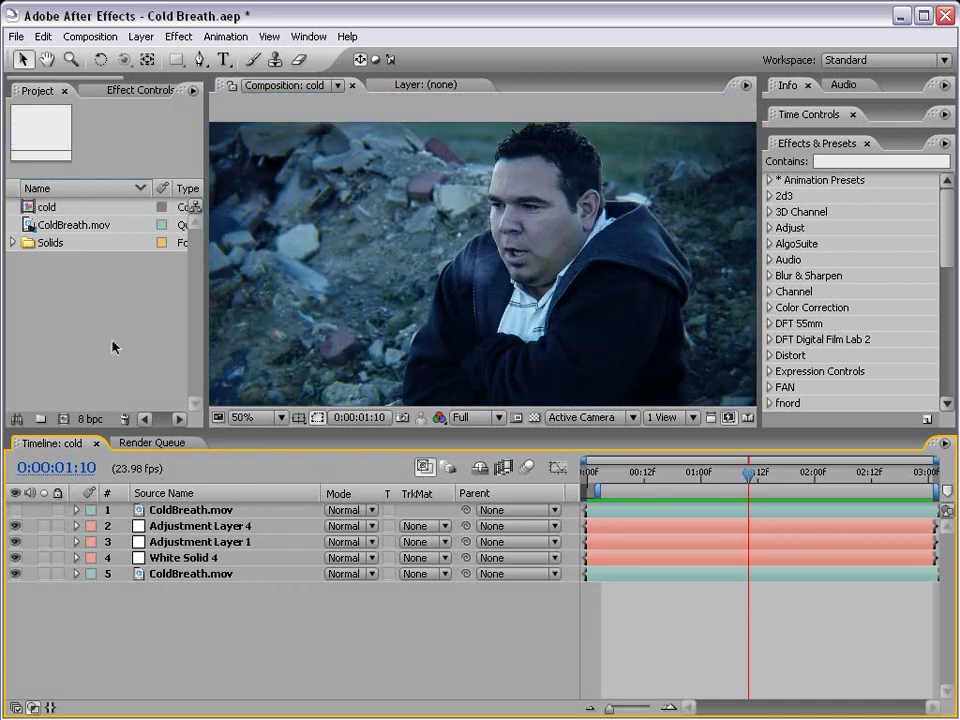
Step: Create a new composition from the ColdBreath.mov footage and scrub through it to 0:00:00:19
left_click(100, 225)
left_click_drag(73, 230, 62, 418)
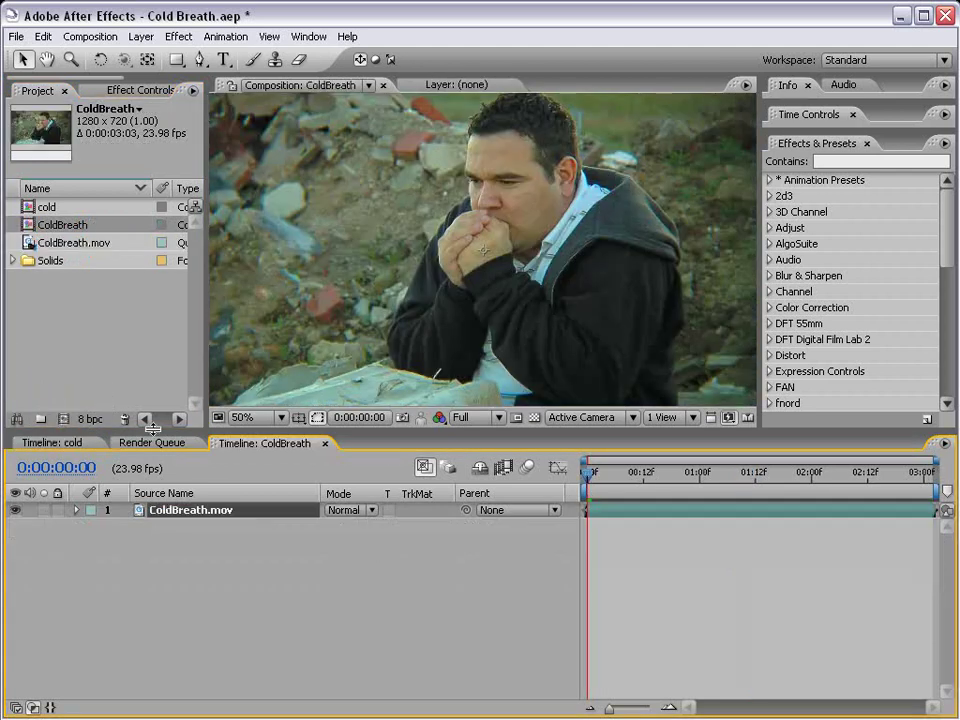
left_click_drag(609, 470, 677, 503)
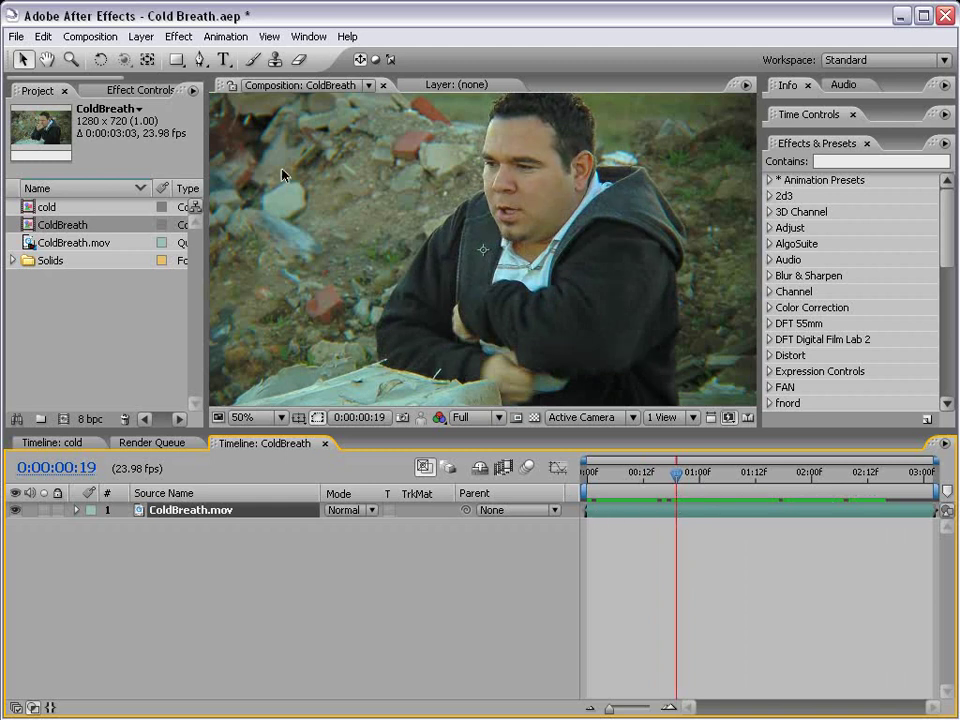
Step: Add a composition-sized 1280 x 720 solid named Pale Purple Solid 1 above the footage
left_click(139, 47)
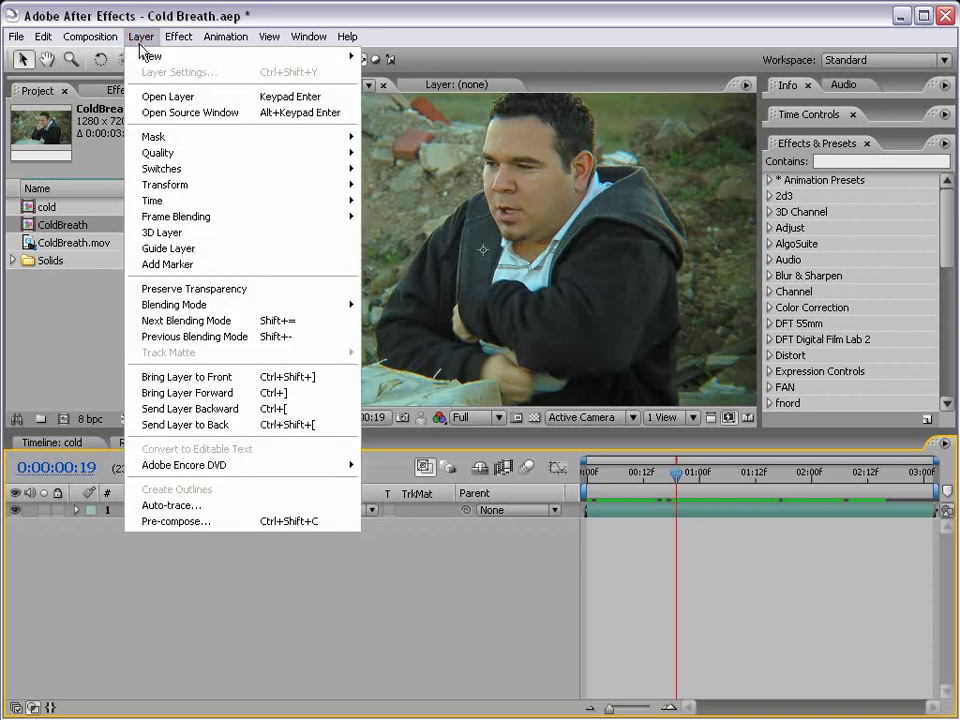
mouse_move(200, 56)
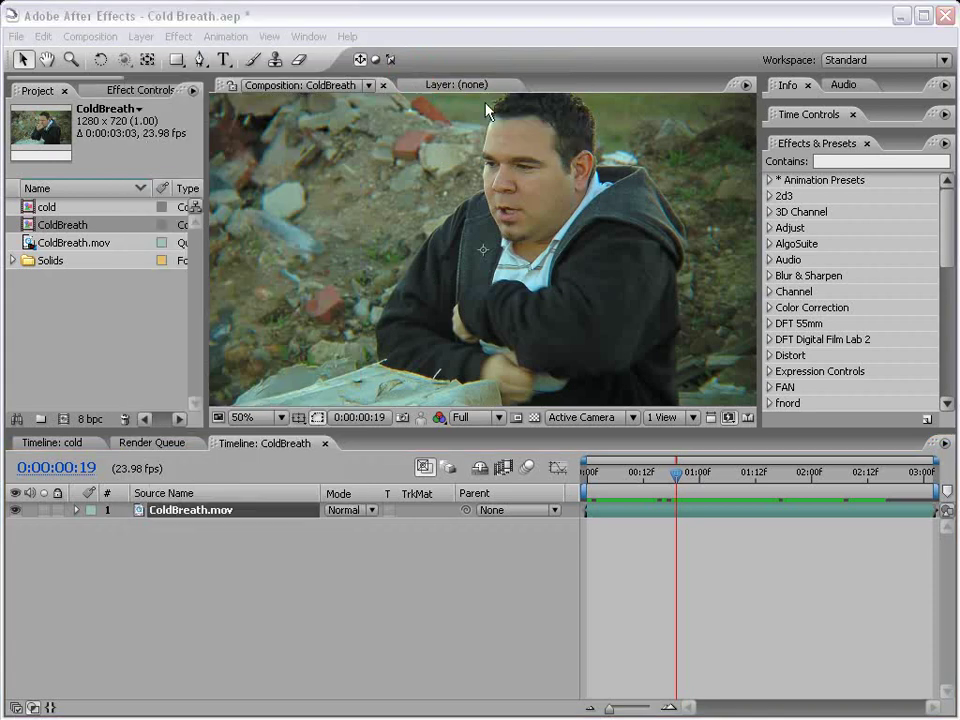
key("ctrl+y")
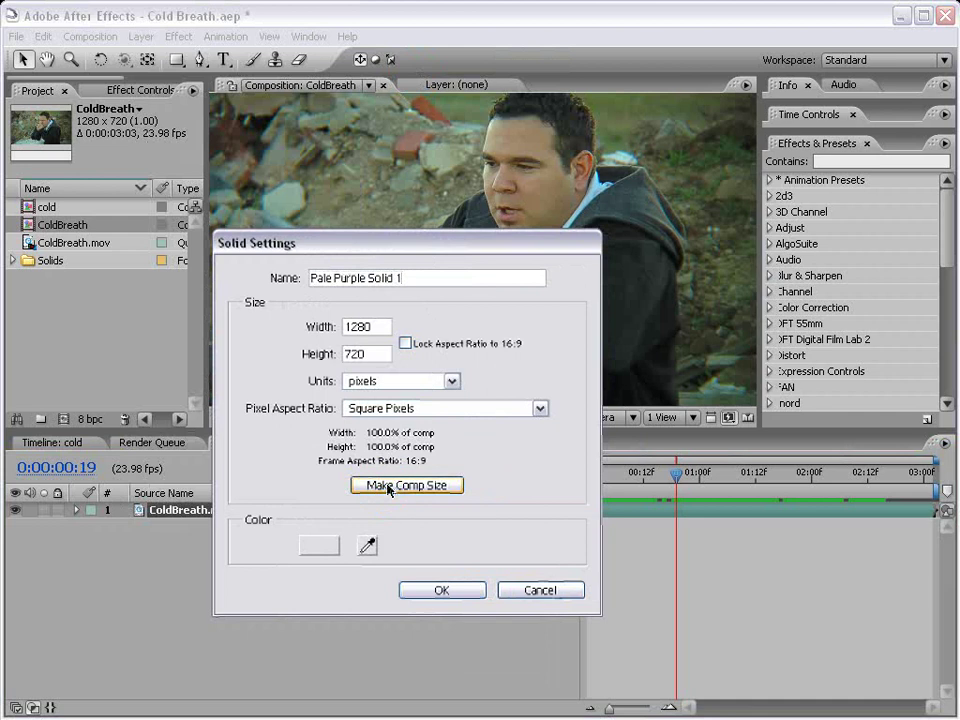
left_click(441, 592)
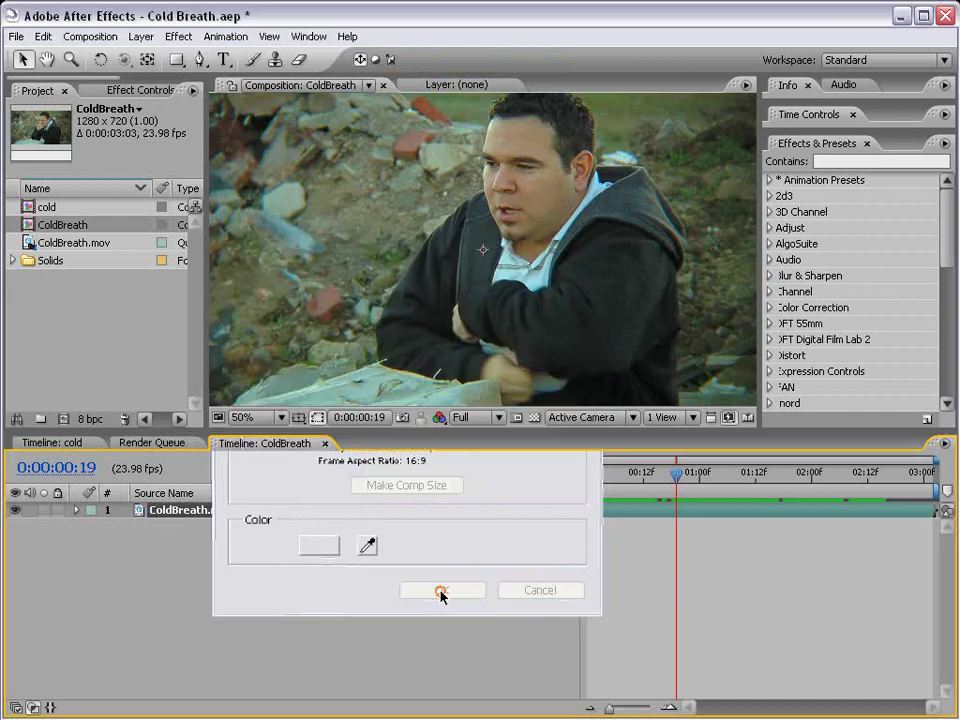
Step: Apply the Trapcode Particular effect to the solid and scrub to 0:00:02:03 to check the particles
left_click(179, 37)
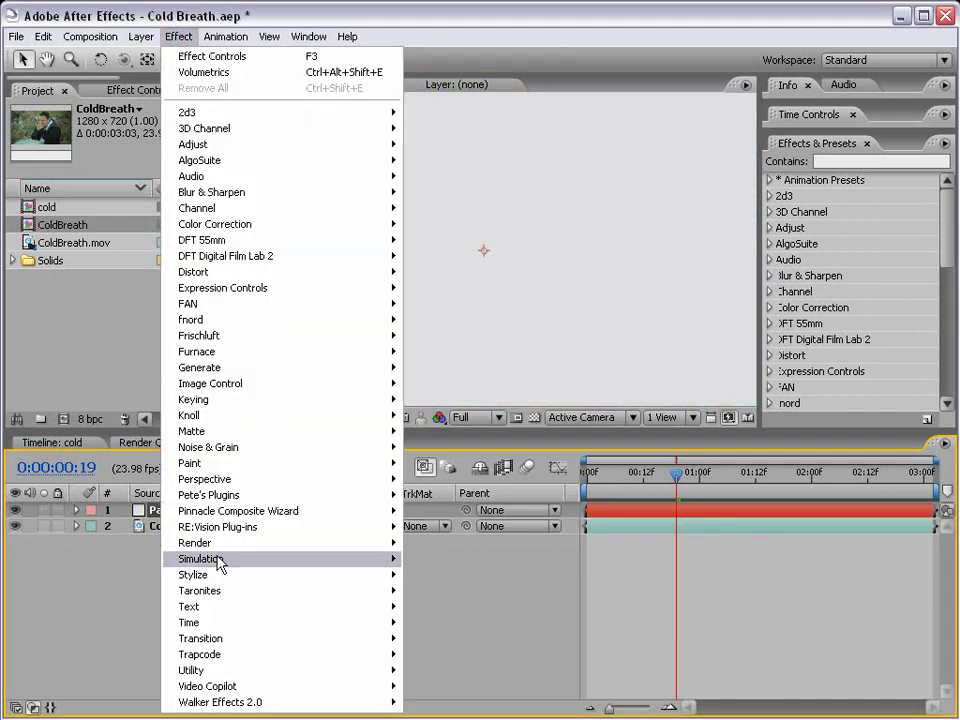
mouse_move(328, 656)
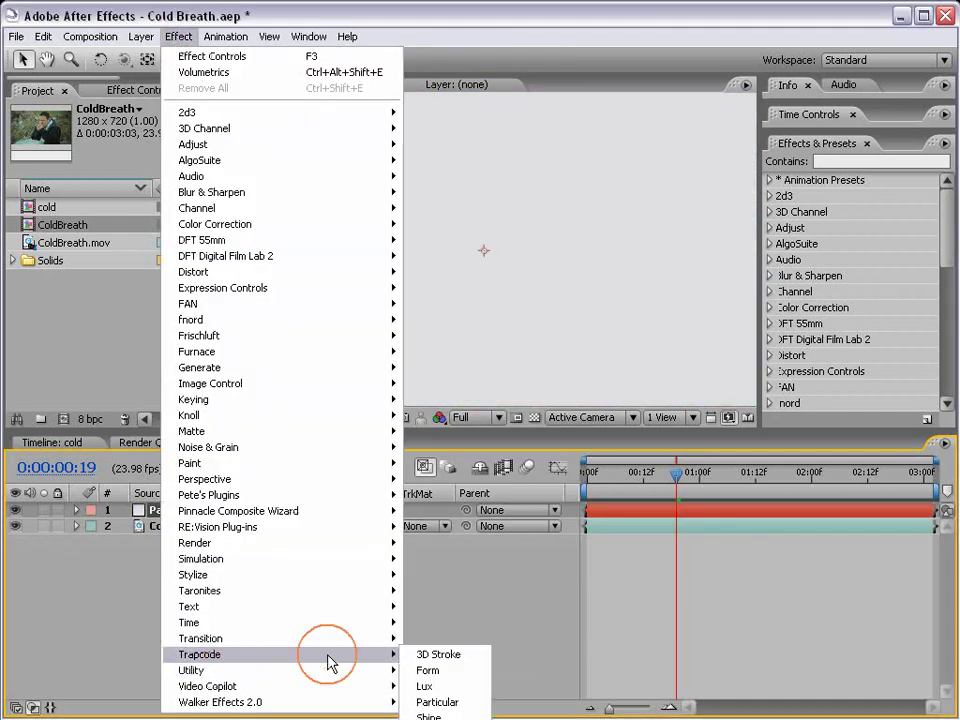
left_click(428, 701)
left_click_drag(660, 478, 825, 482)
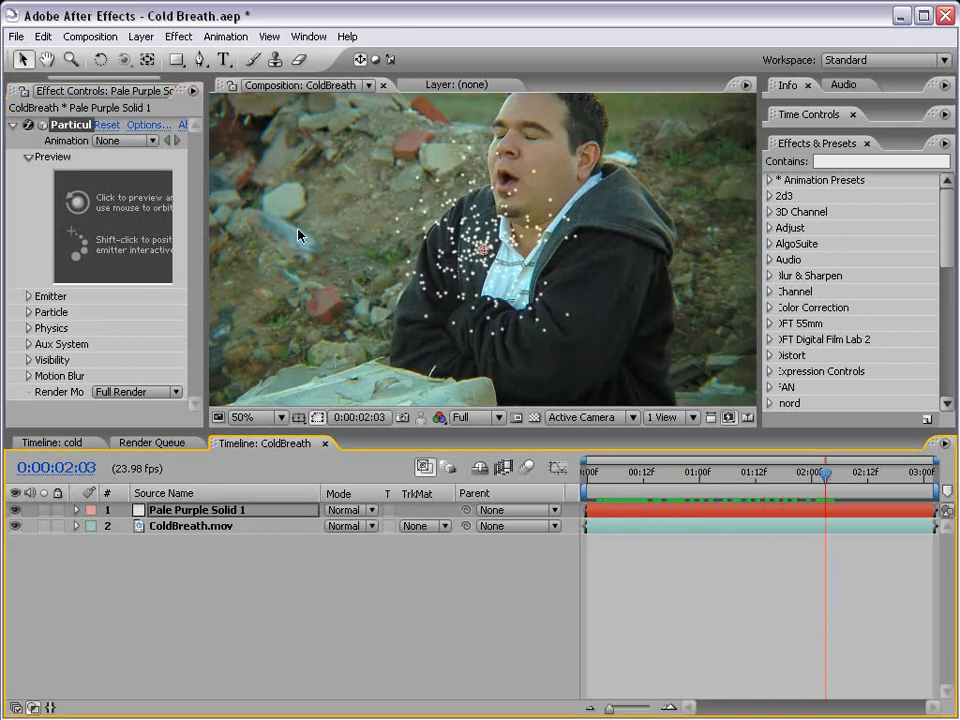
Step: Free up workspace by widening the effect settings area and closing the Effects & Presets, Info, Audio and Time Controls panels
left_click_drag(205, 257, 273, 257)
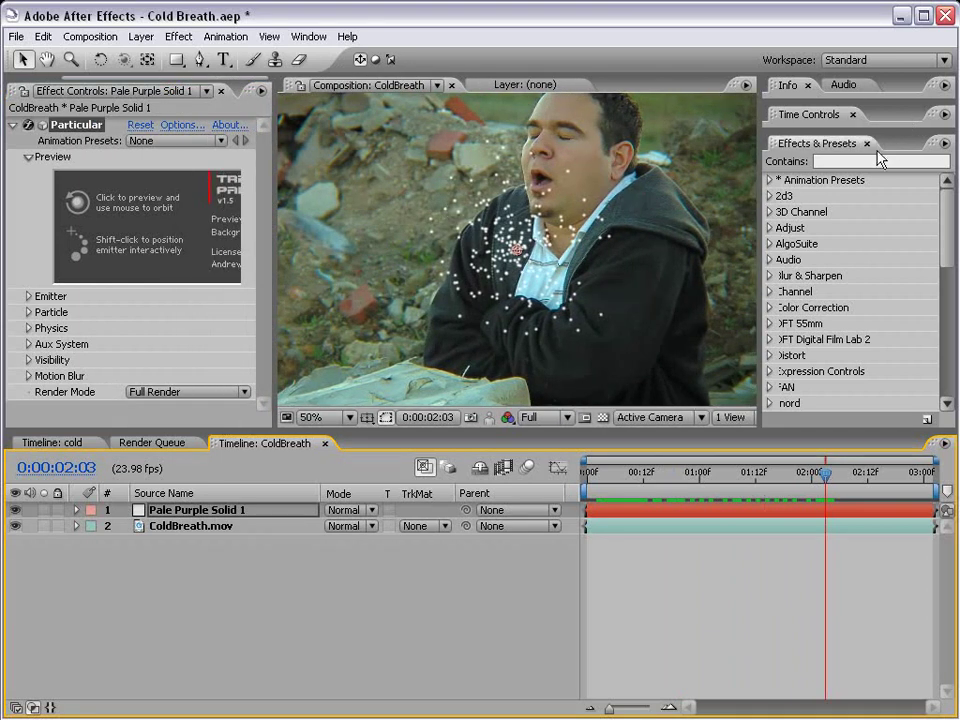
left_click(867, 143)
left_click(808, 85)
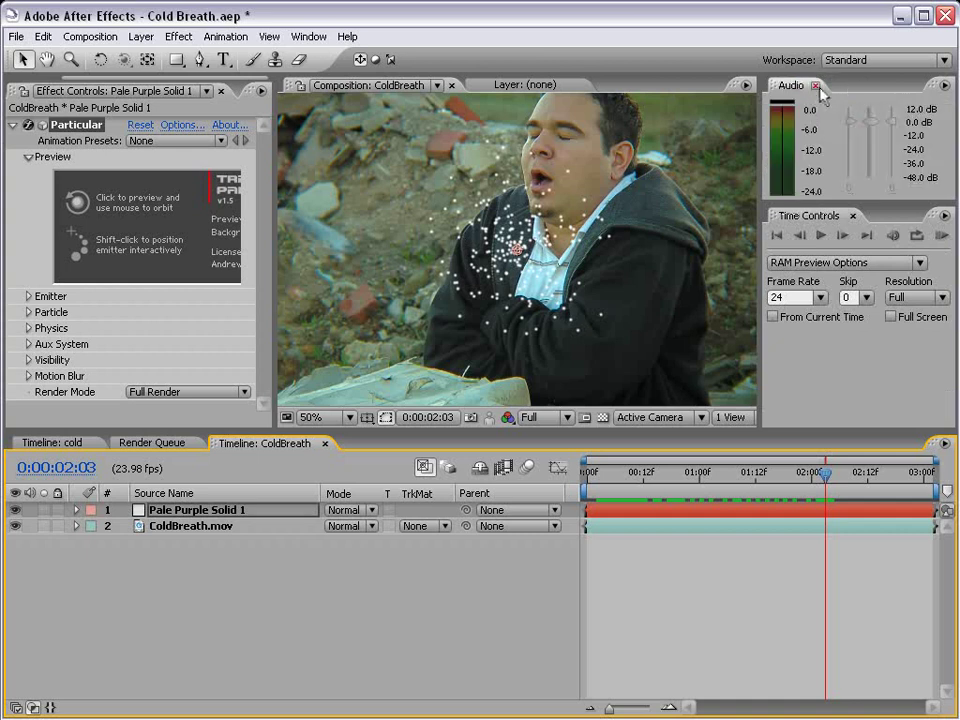
left_click(815, 85)
left_click(852, 86)
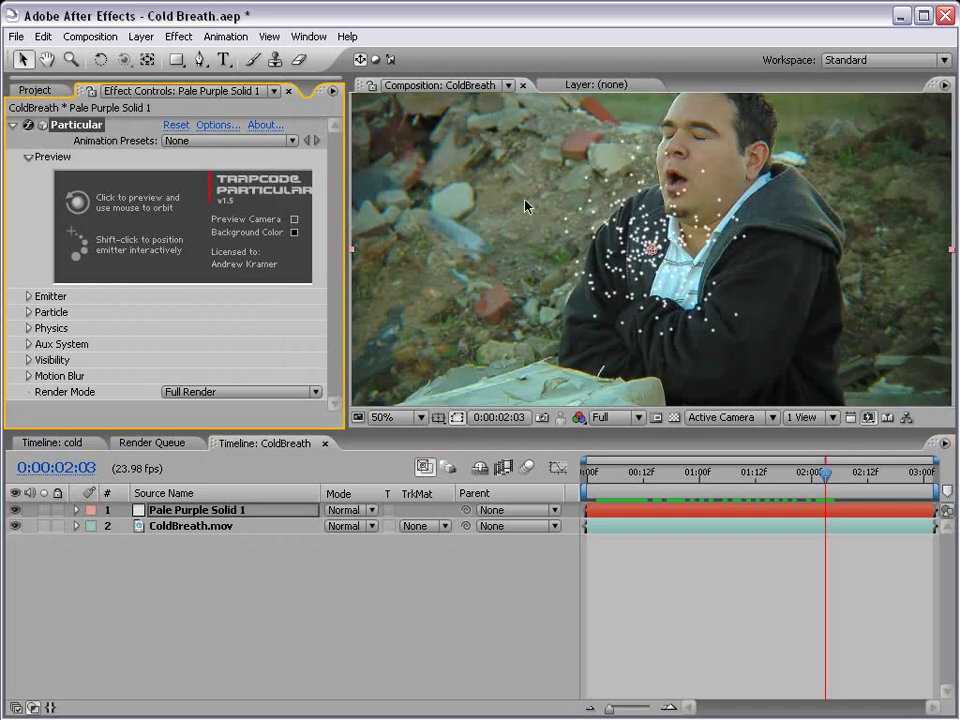
Step: Set the Particular emitter's Direction to Directional and its Y Rotation to -132°, previewing the particle stream
left_click(28, 296)
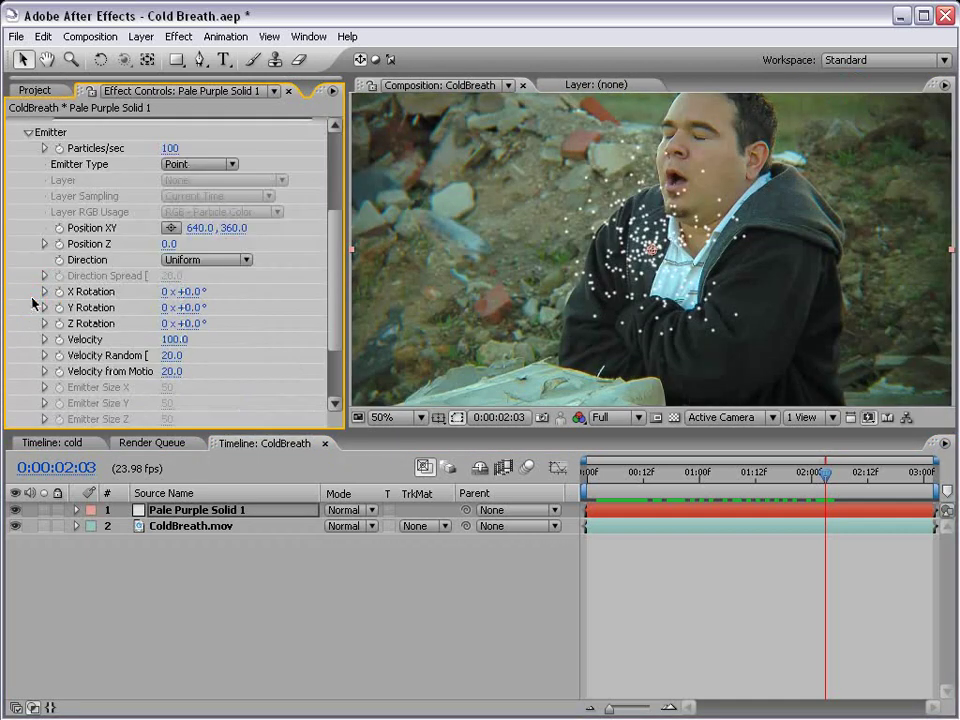
left_click(223, 259)
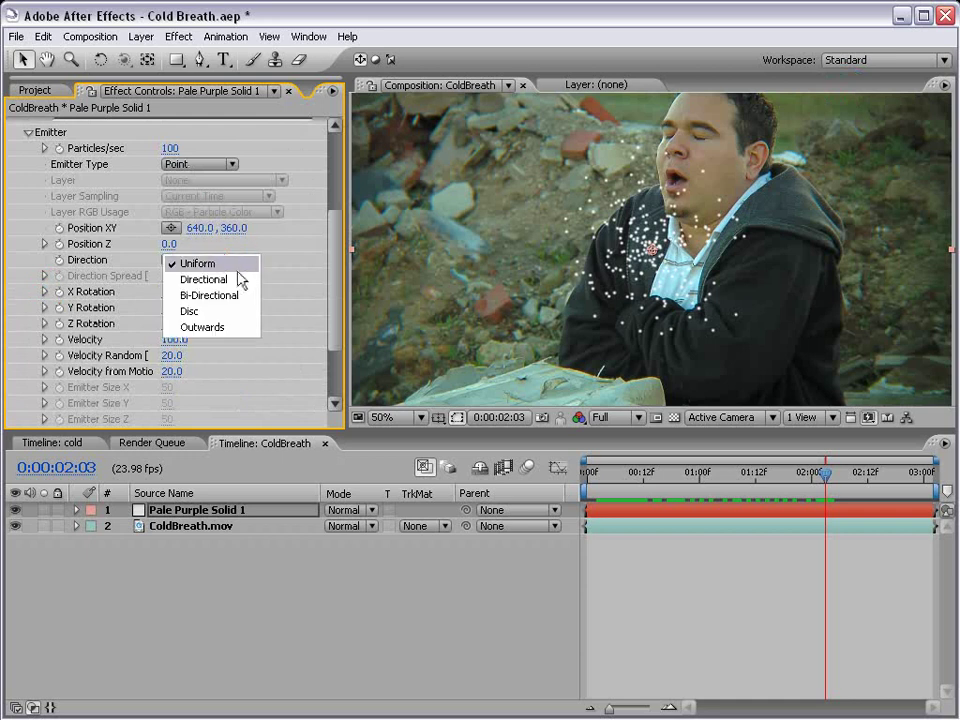
left_click(239, 280)
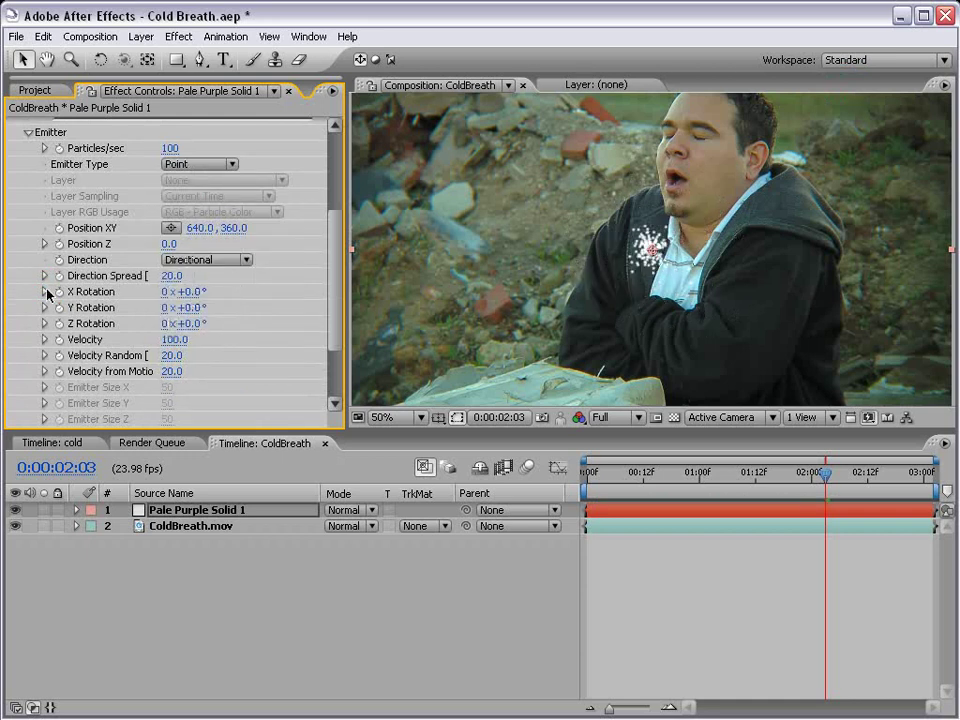
mouse_move(189, 307)
left_mouse_down()
mouse_move(266, 302)
mouse_move(42, 307)
mouse_move(72, 307)
left_mouse_up()
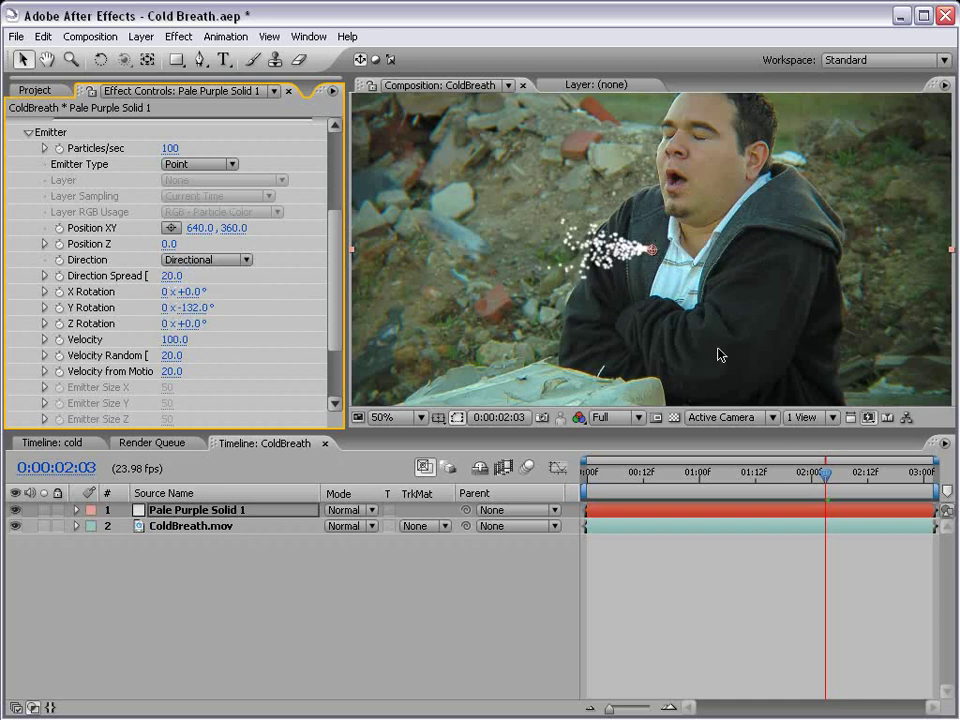
left_click_drag(692, 470, 862, 476)
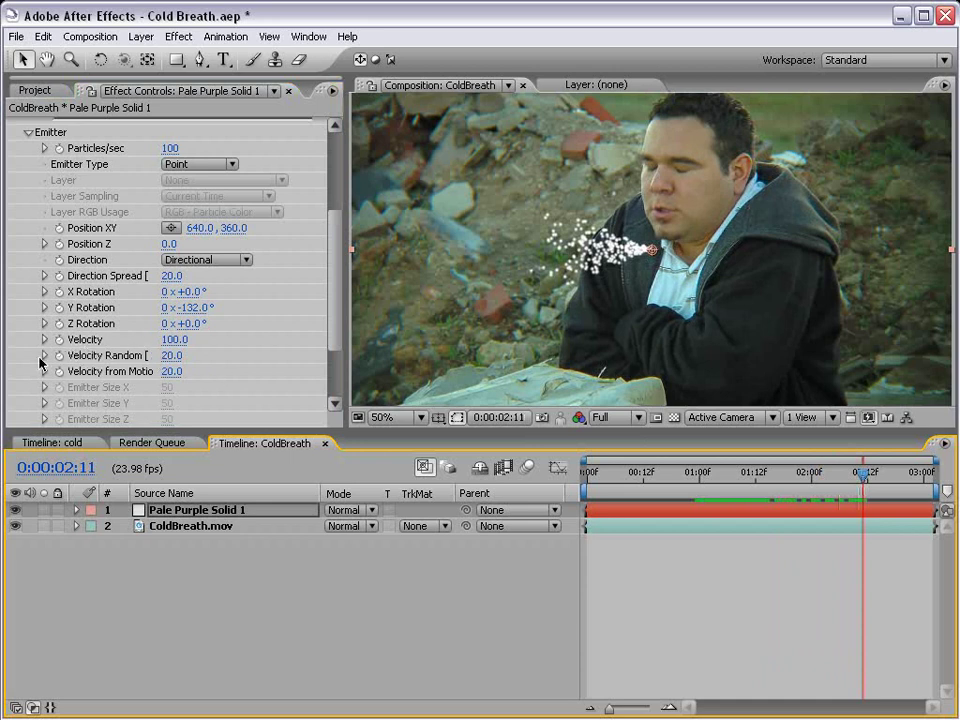
Step: Set the emitter's Velocity to 500 and scrub the composition to check the particle speed
left_click(172, 339)
type("500")
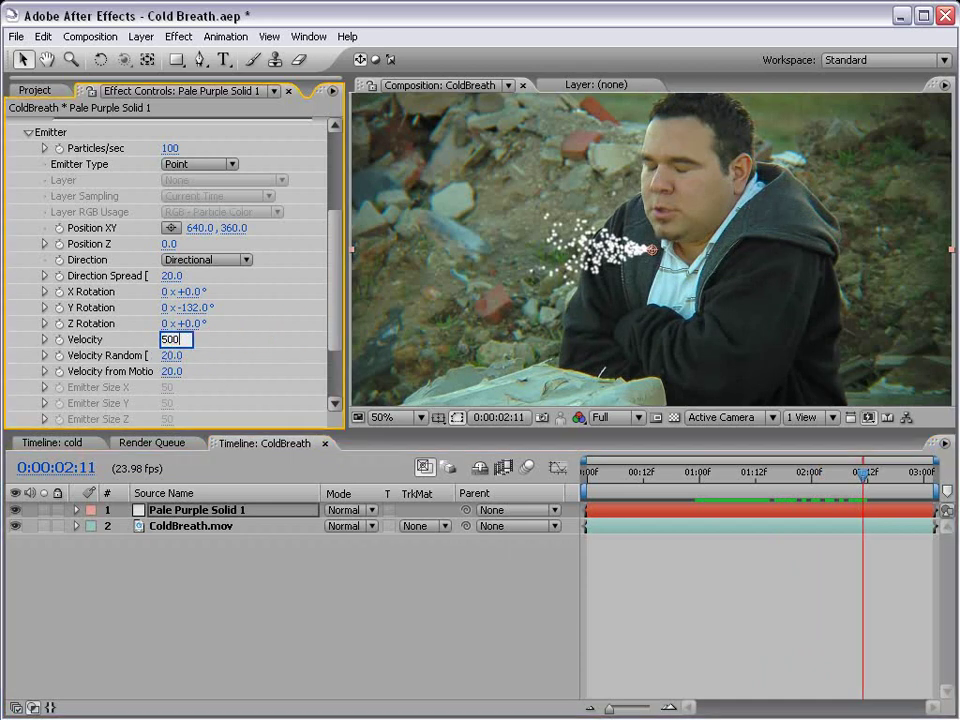
key("Return")
left_click_drag(655, 488, 797, 491)
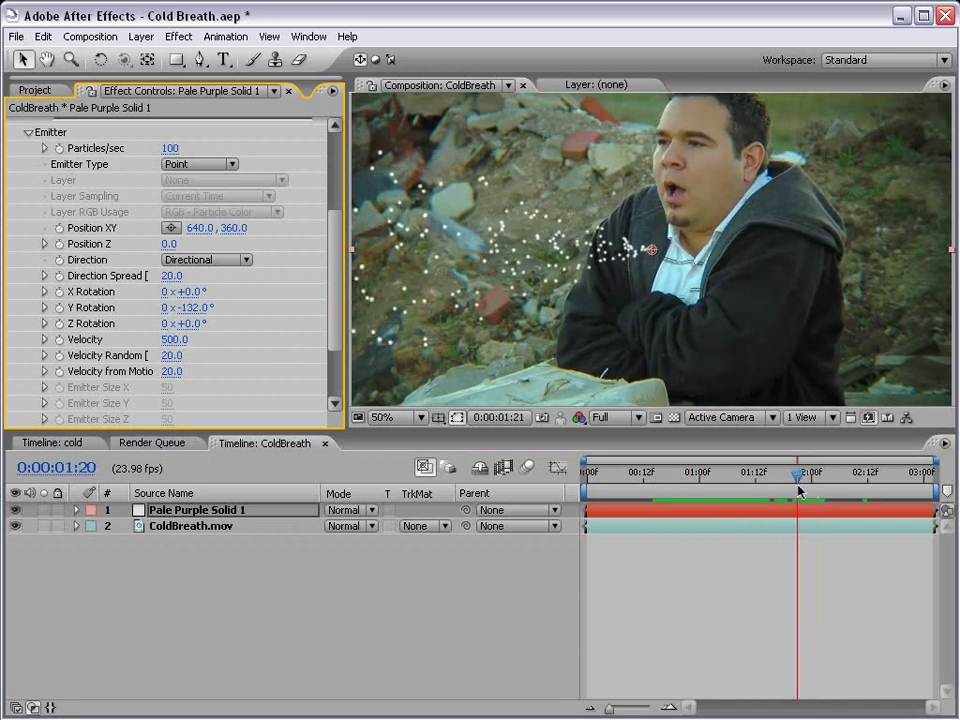
Step: At 0:00:00:17, place the emitter on the man's mouth at about 682, 280 and enable keyframing for Position XY
left_click(669, 480)
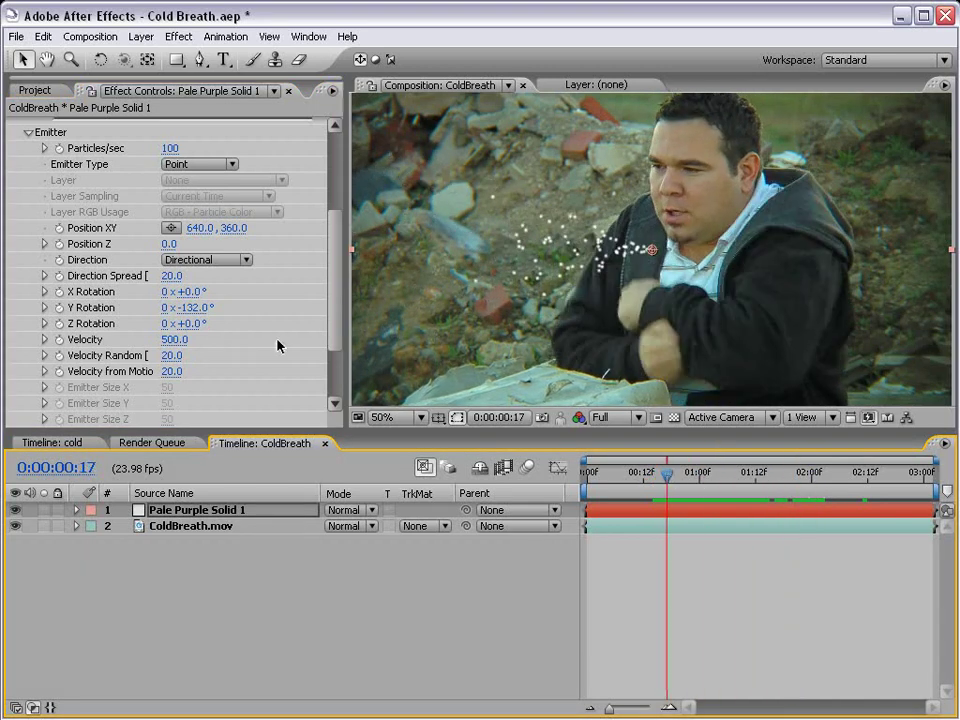
mouse_move(660, 480)
left_mouse_down()
mouse_move(692, 480)
mouse_move(667, 480)
left_mouse_up()
left_click_drag(651, 250, 673, 214)
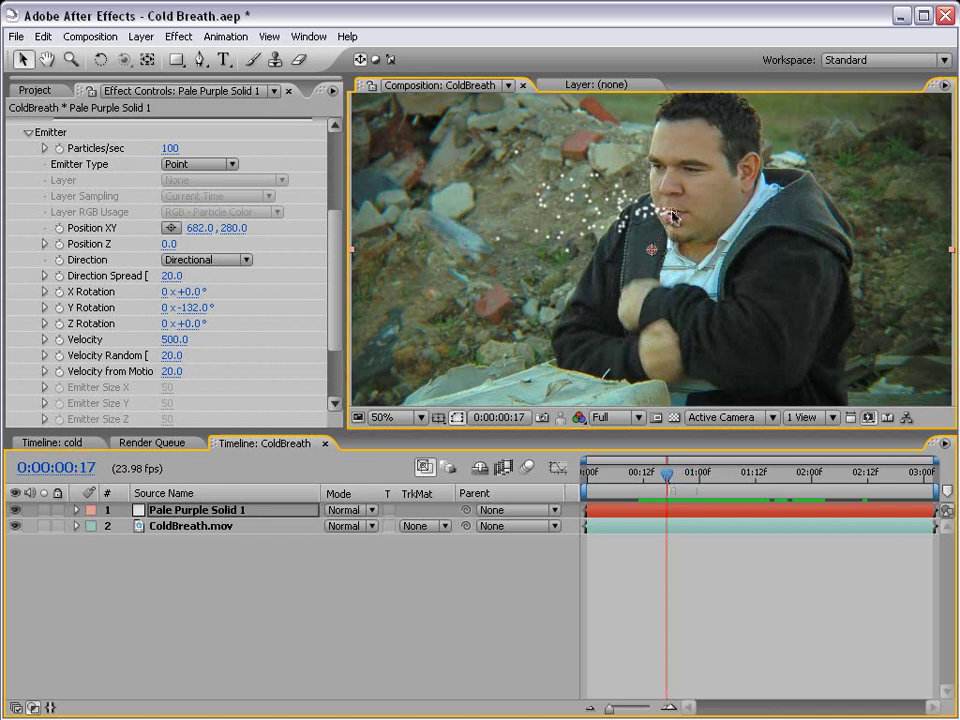
scroll(320, 298, "up", 2)
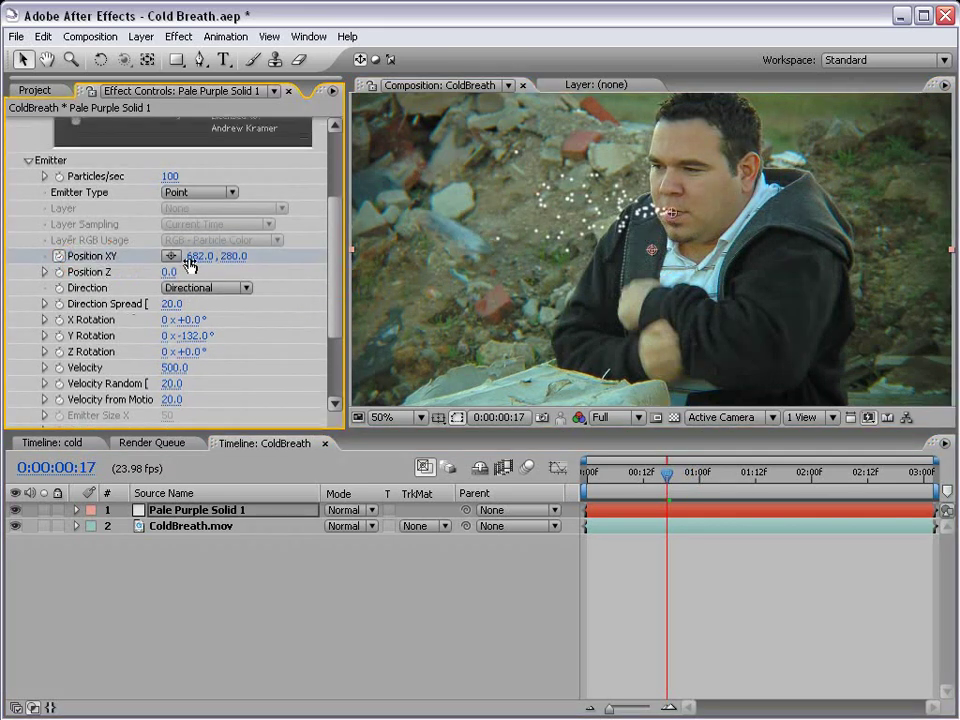
Step: Keyframe the emitter on the mouth at 690, 279 just before one second, and again at 0:00:01:08
left_click_drag(667, 478, 694, 478)
scroll(699, 261, "up", 2)
left_click_drag(699, 261, 691, 314)
left_click_drag(629, 287, 637, 286)
left_click_drag(694, 476, 737, 477)
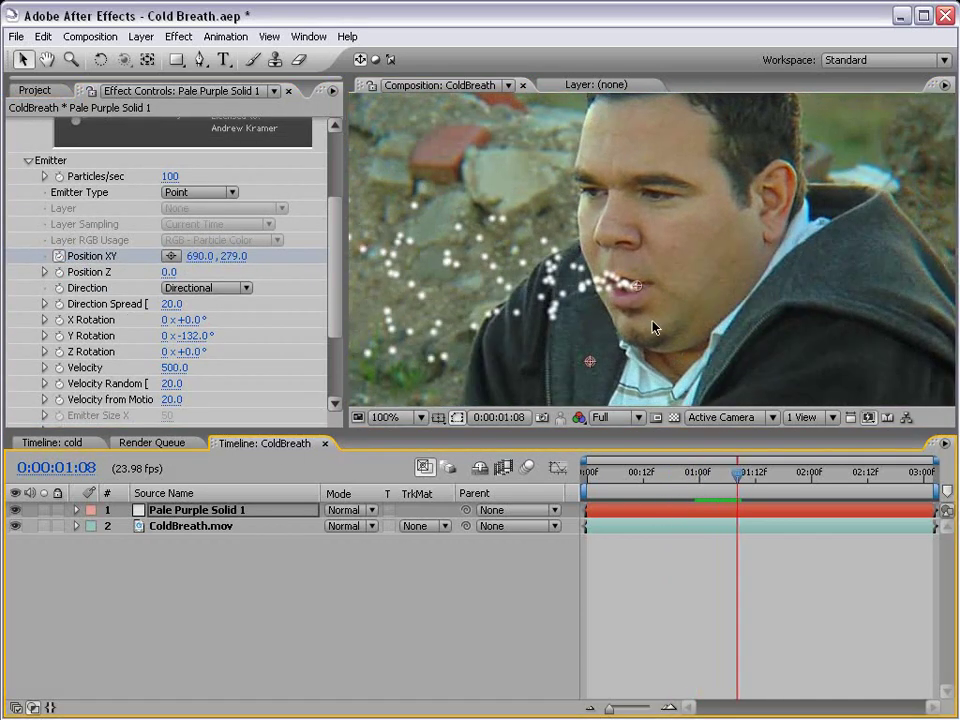
left_click_drag(637, 287, 623, 286)
Step: Keyframe the emitter on the mouth at 684, 237 at 0:00:01:21 and reveal the solid's keyframes in the timeline
left_click_drag(737, 479, 797, 478)
left_click_drag(630, 281, 633, 250)
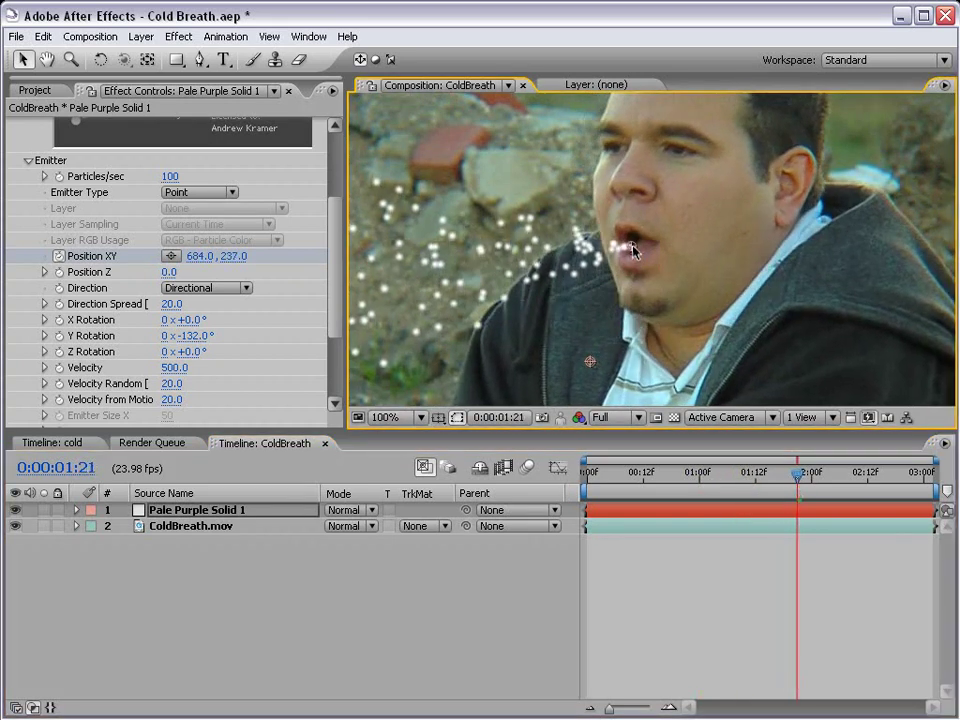
key("u")
key("space")
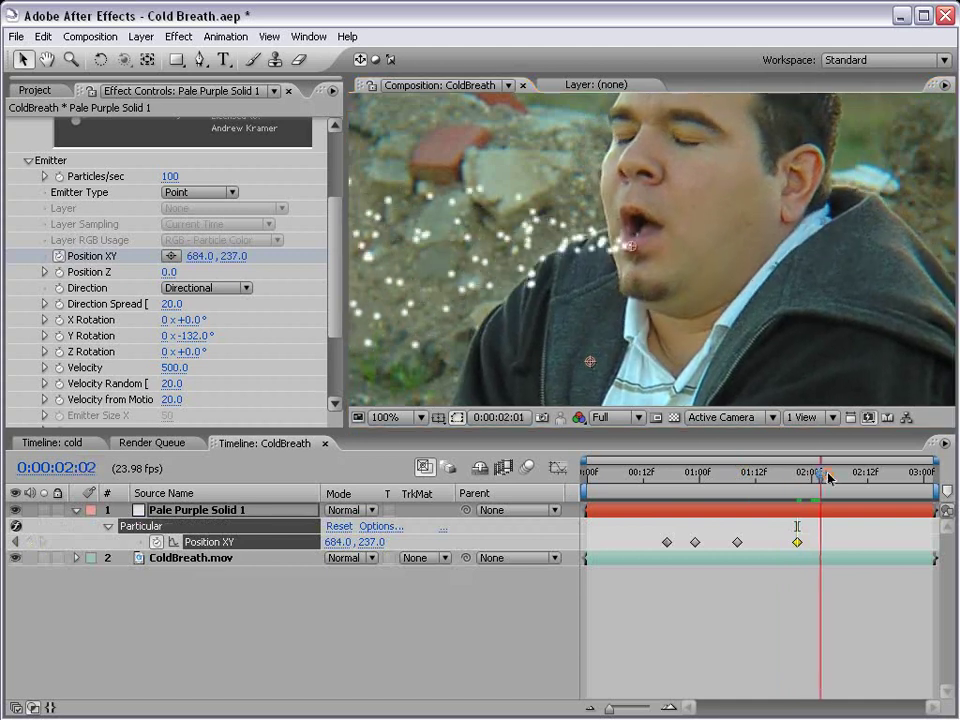
Step: Add three more emitter position keyframes following the mouth from shortly after two seconds through 0:00:02:16
left_click(831, 474)
left_click_drag(631, 250, 634, 221)
left_click_drag(840, 474, 853, 474)
left_click_drag(634, 219, 612, 260)
left_click_drag(862, 480, 886, 474)
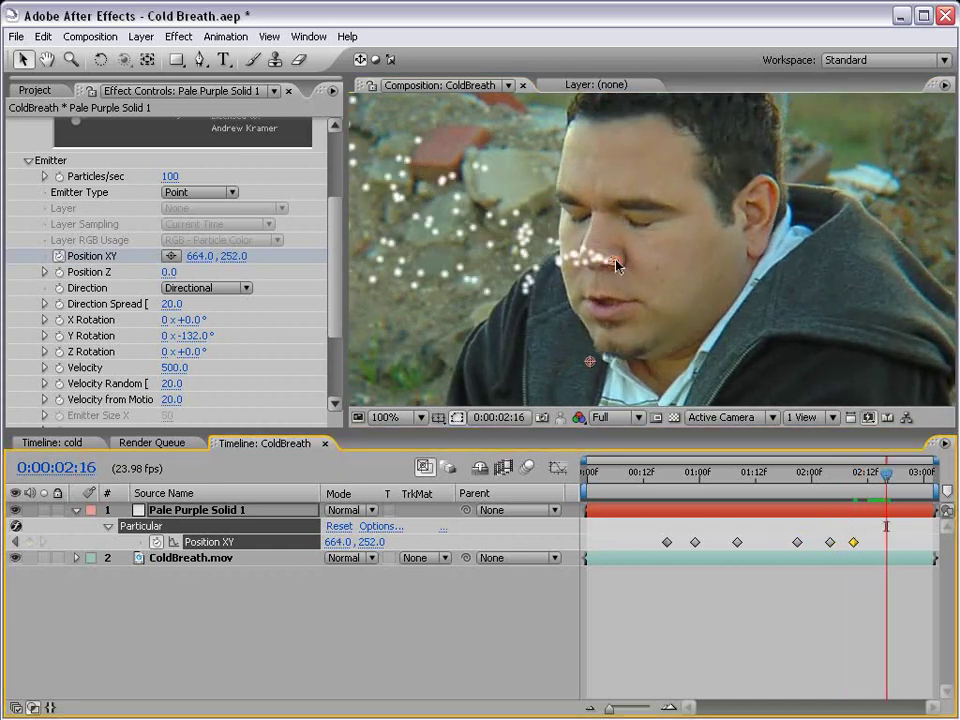
left_click_drag(612, 260, 609, 306)
Step: Correct the emitter's path between keyframes by moving it onto the mouth at 0:00:02:12 and at 0:00:01:15 (675.8, 264.3)
mouse_move(886, 474)
left_mouse_down()
mouse_move(847, 474)
mouse_move(868, 480)
left_mouse_up()
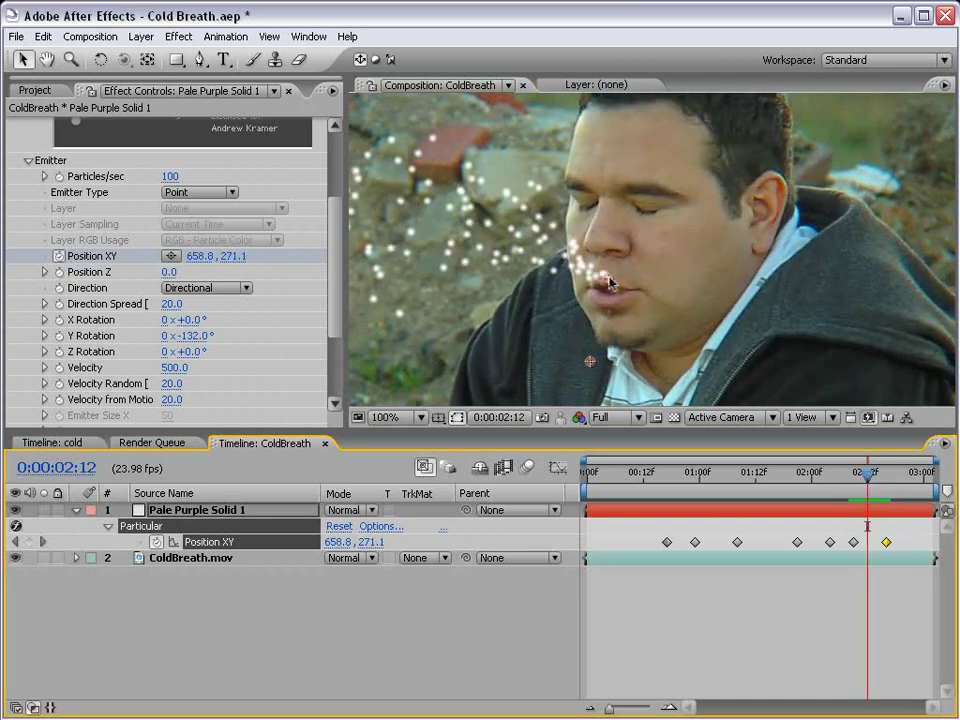
left_click_drag(607, 279, 610, 293)
left_click_drag(864, 478, 769, 480)
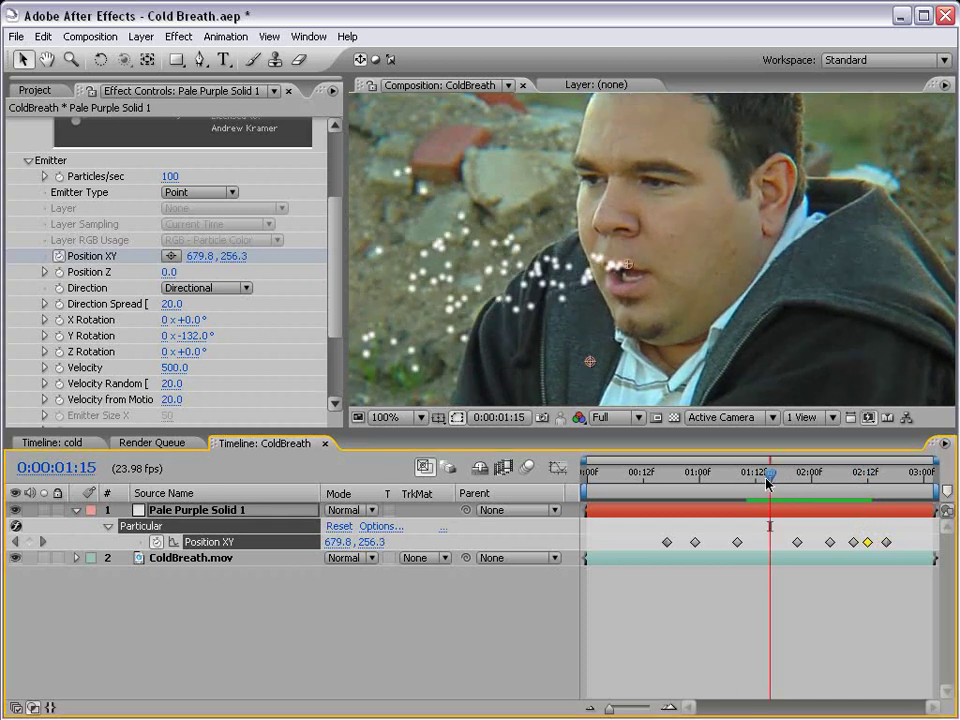
left_click_drag(630, 268, 627, 275)
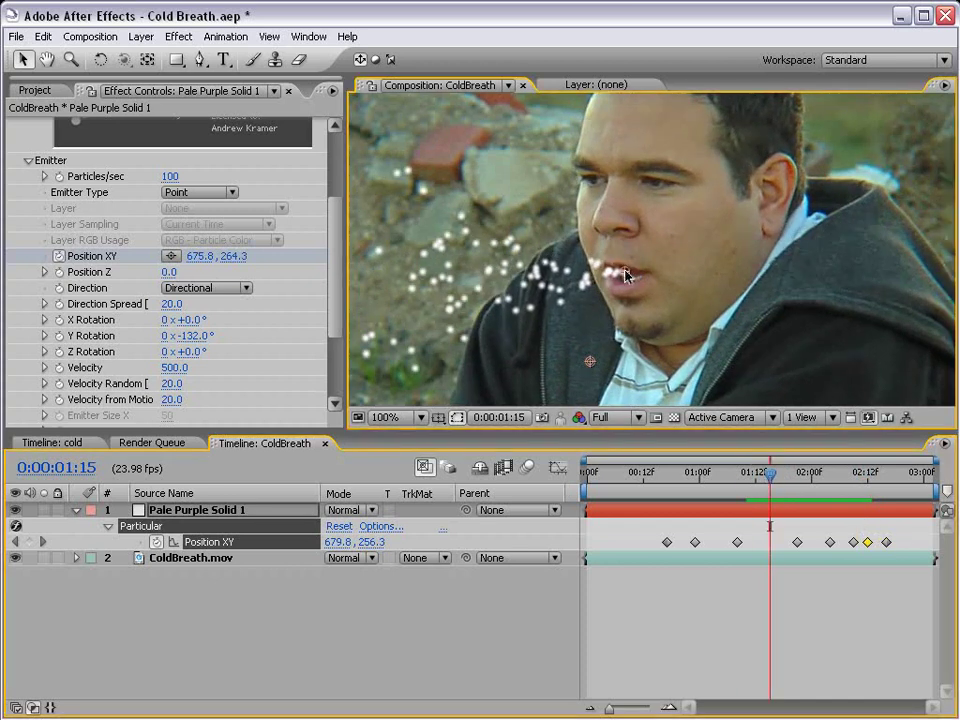
Step: Check that the emitter stays on the mouth across the shot, and slightly narrow its direction spread
left_click(810, 615)
left_click_drag(770, 482, 741, 514)
left_click(681, 253)
scroll(677, 268, "down", 1)
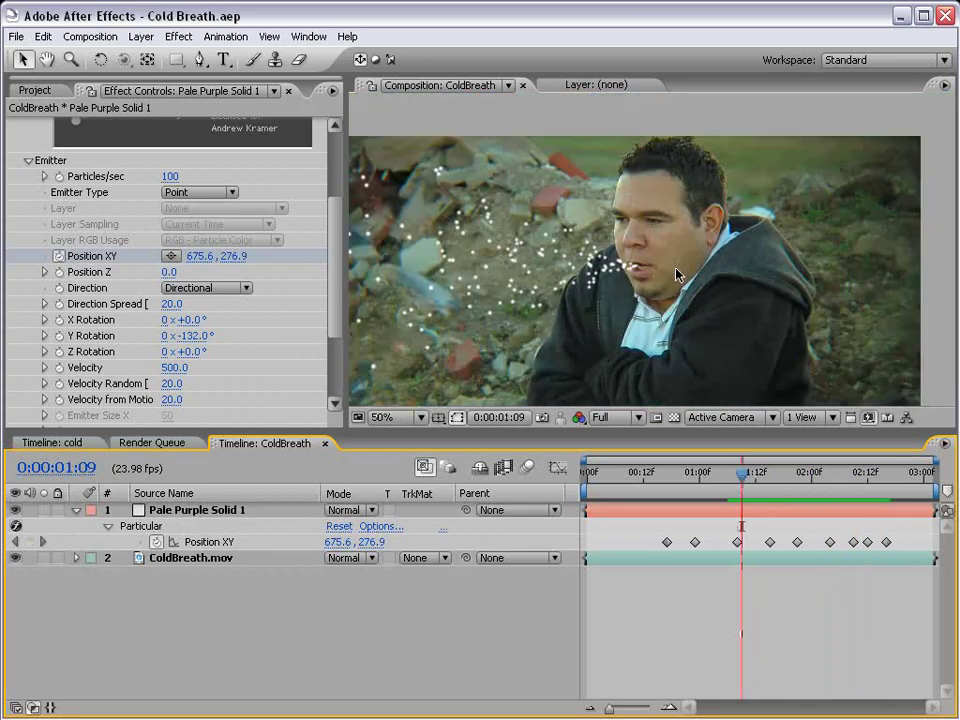
scroll(676, 274, "up", 1)
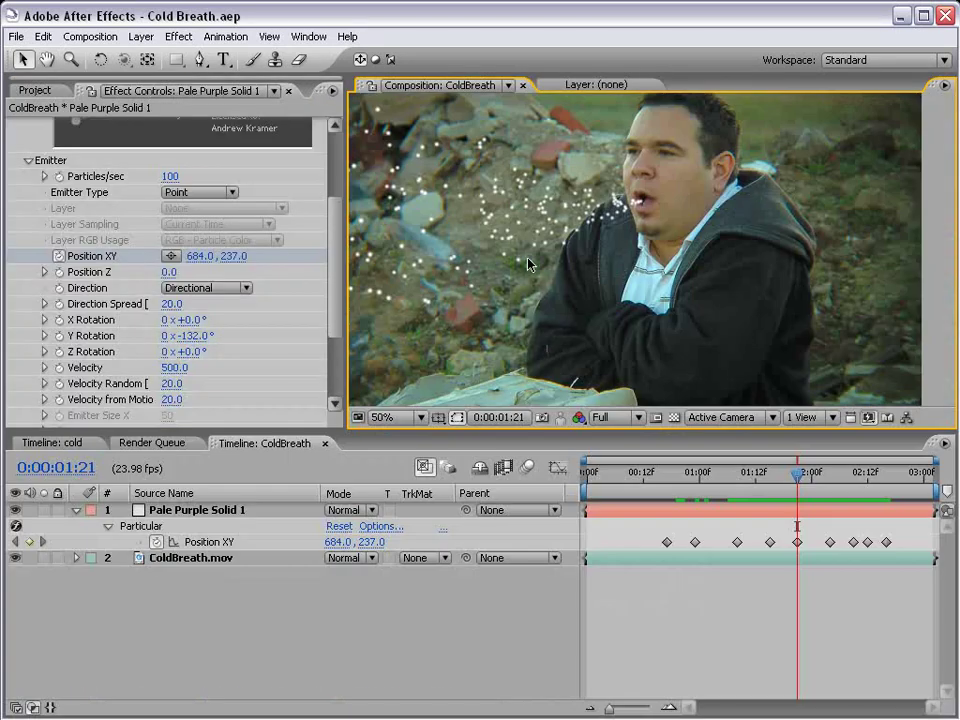
left_click_drag(332, 242, 335, 263)
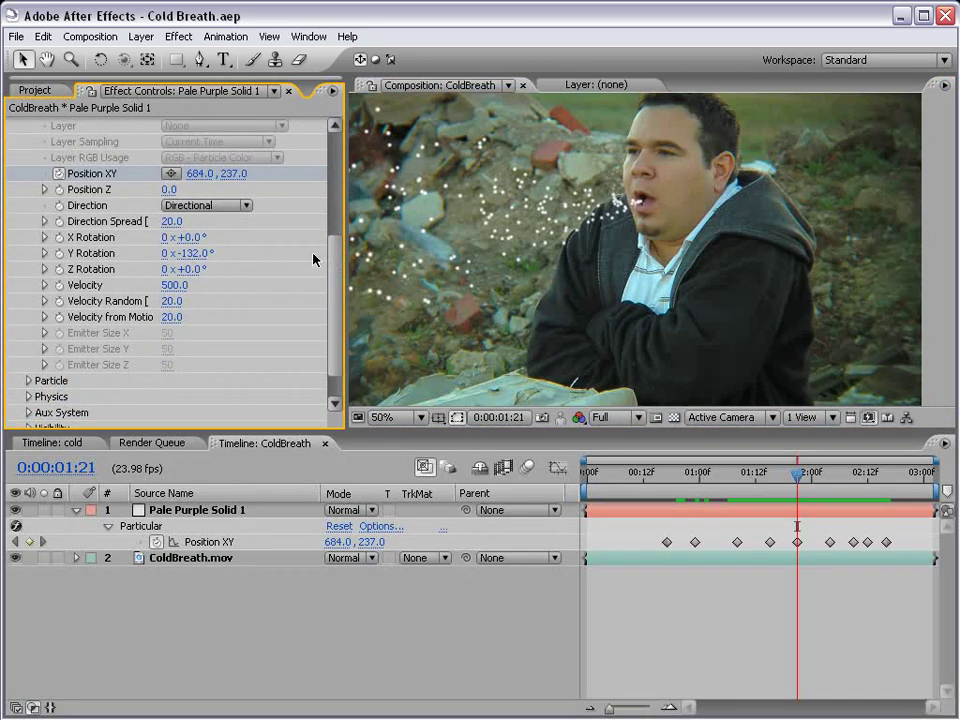
left_click_drag(171, 221, 165, 223)
Step: Slow the particles with an Air Resistance of 1.0 in the Air physics settings, judging the breath at several times
left_click_drag(336, 280, 336, 175)
left_click(28, 212)
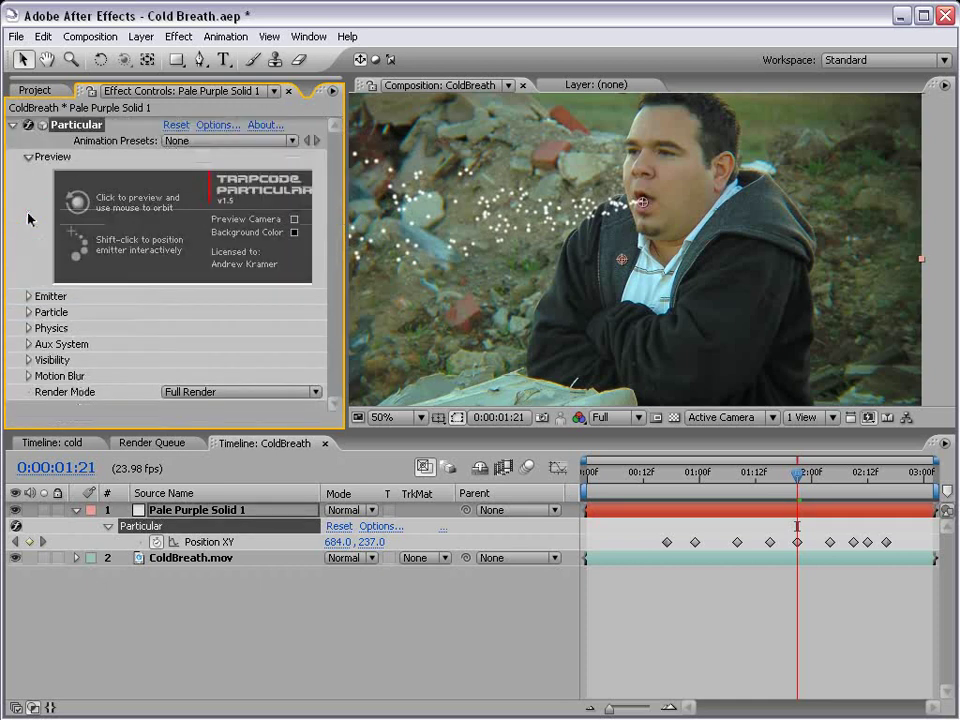
left_click(29, 328)
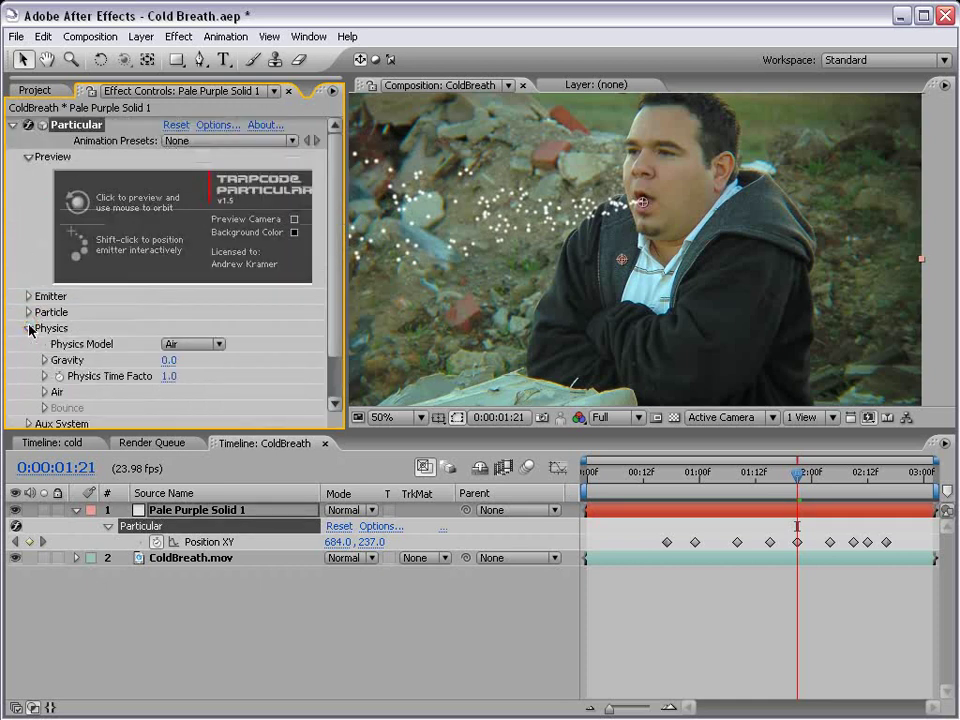
left_click(44, 392)
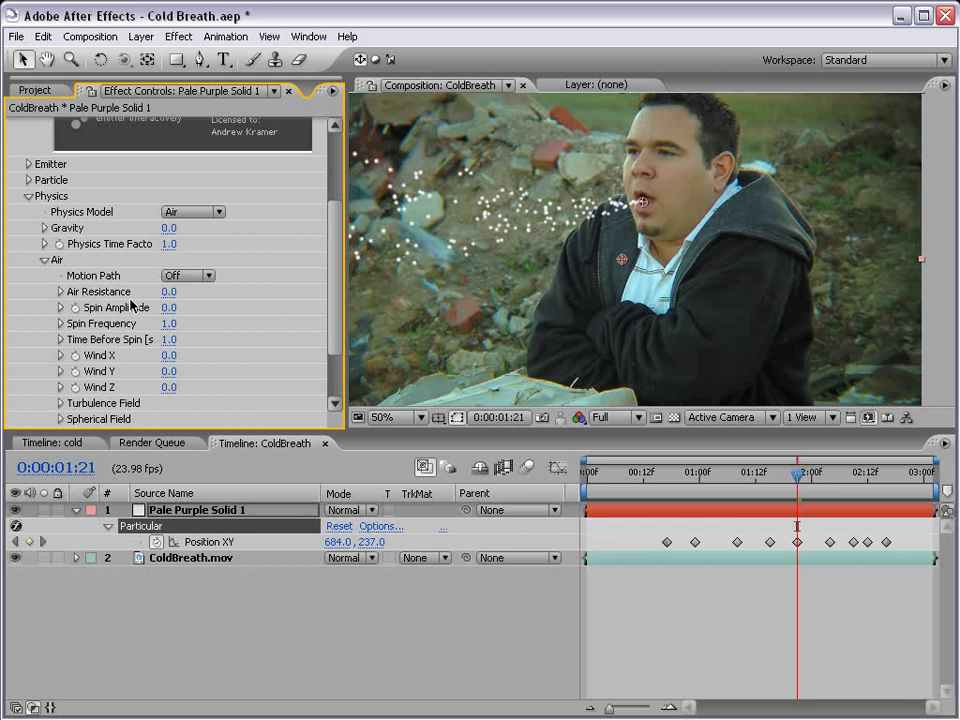
left_click_drag(168, 291, 165, 291)
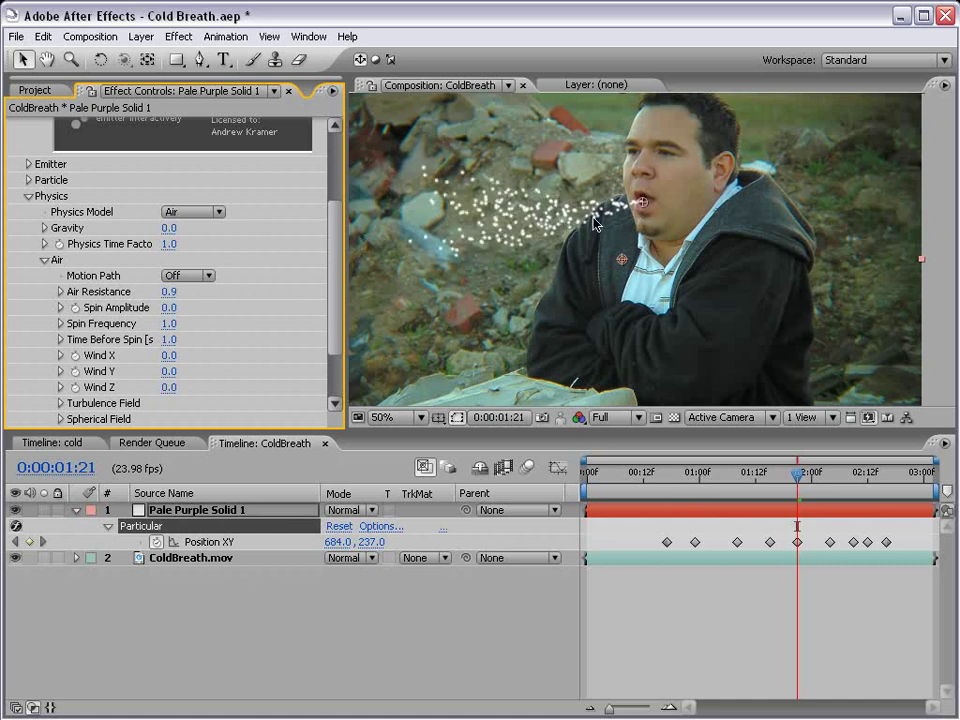
left_click_drag(672, 474, 770, 478)
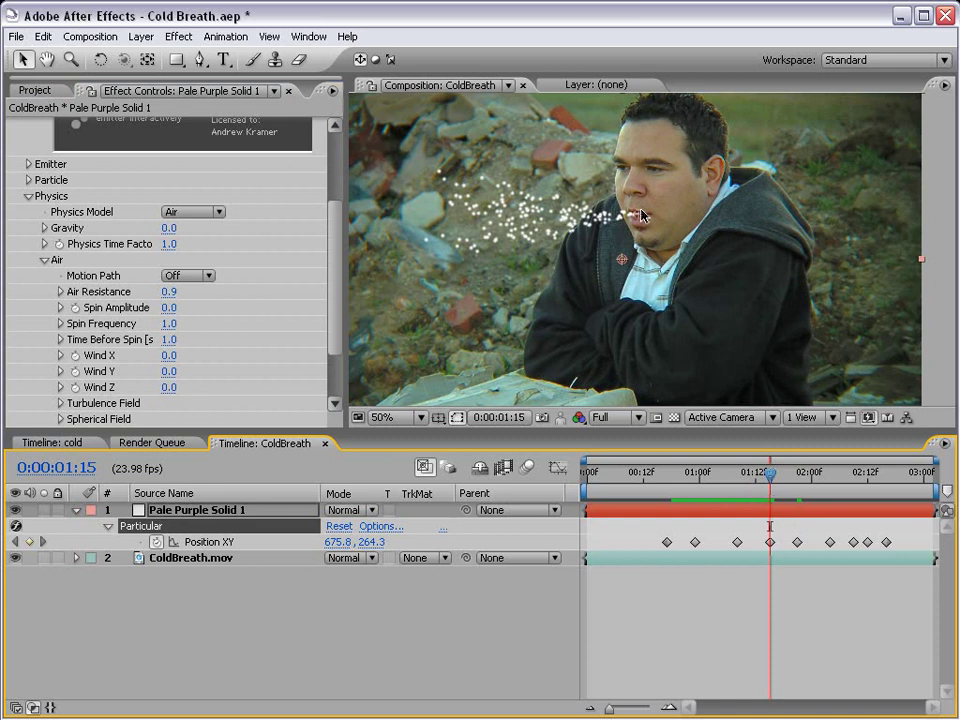
left_click_drag(770, 474, 727, 476)
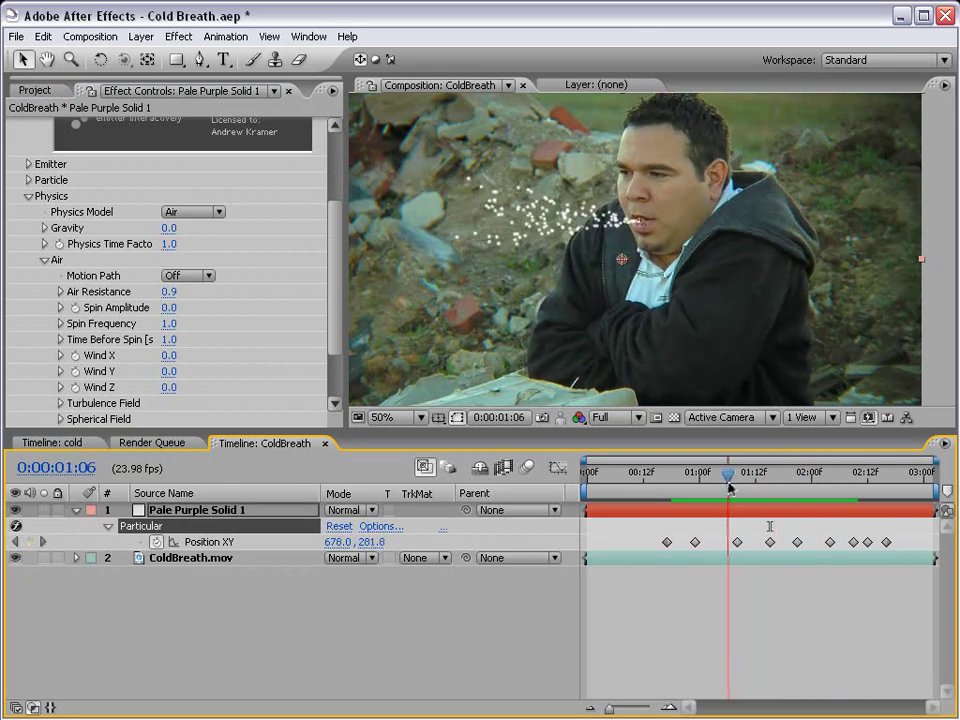
left_click(170, 294)
type("1")
key("Return")
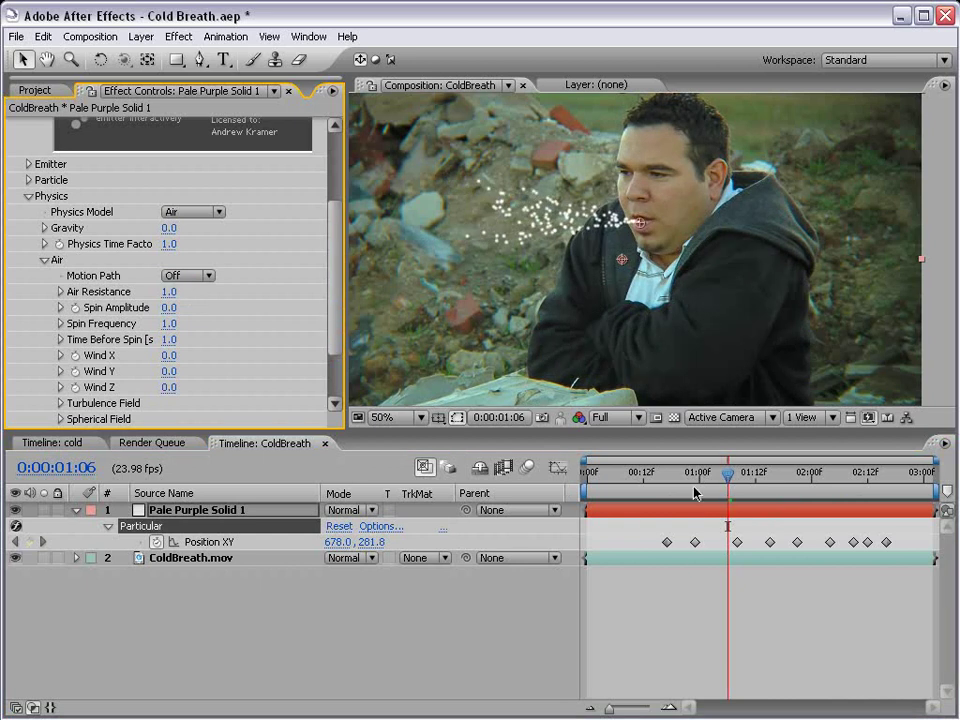
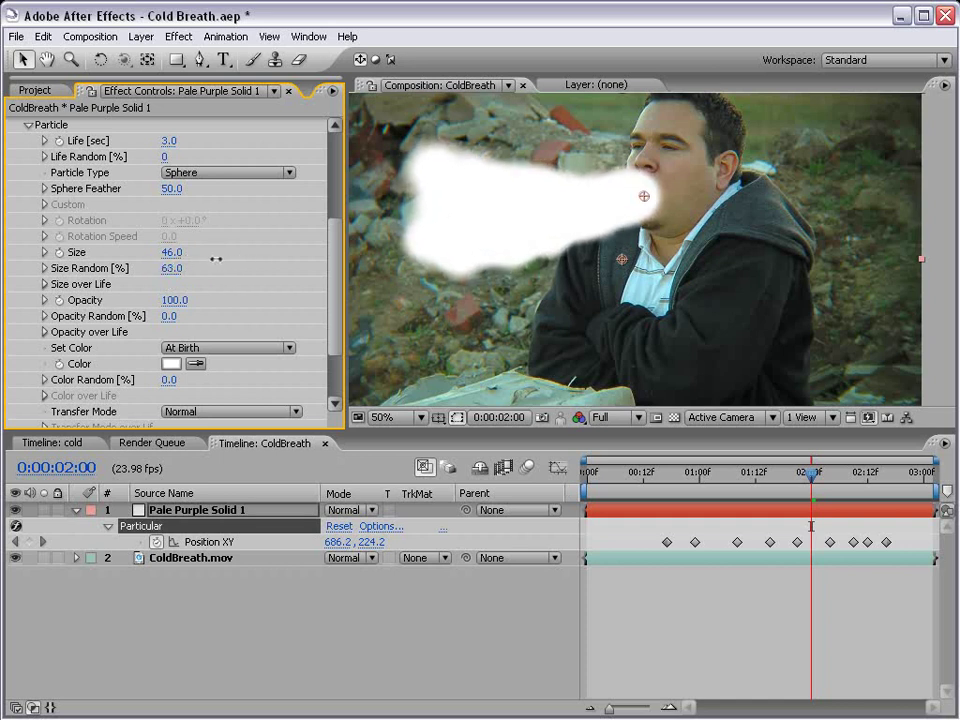
Step: Lower the particle opacity to 5 and scrub through the shot to judge the breath's density
left_click_drag(172, 310, 62, 300)
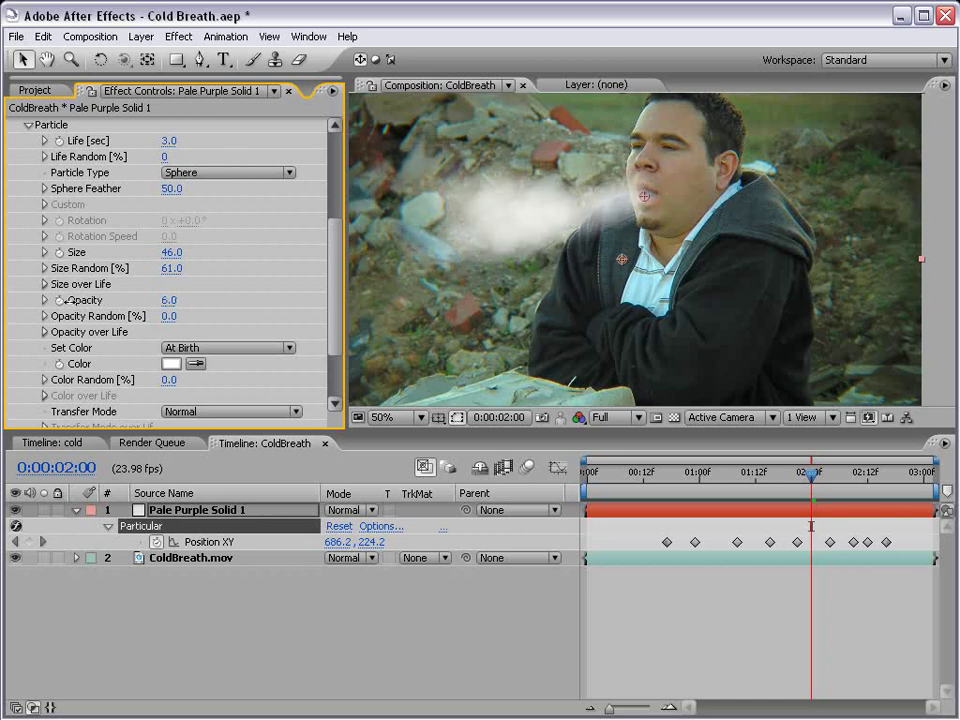
left_click(169, 300)
type("6")
key("BackSpace")
type("5")
key("Return")
key("period")
key("comma")
left_click_drag(697, 476, 873, 484)
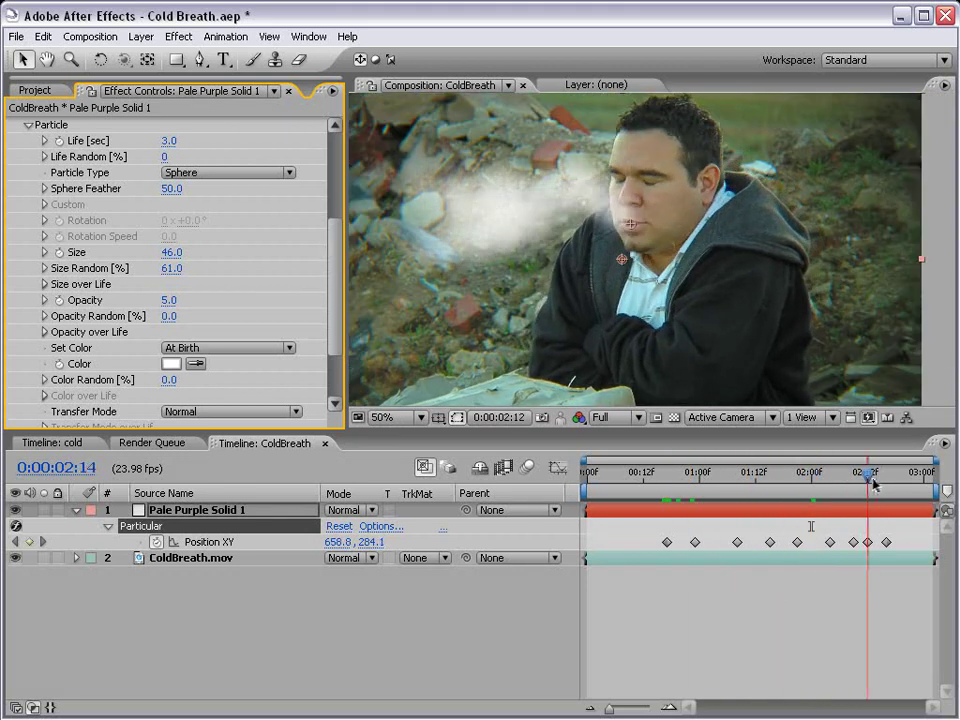
Step: Draw the Size over Life curve so particles grow from zero at birth to full size about a quarter through their life
left_click_drag(340, 252, 336, 265)
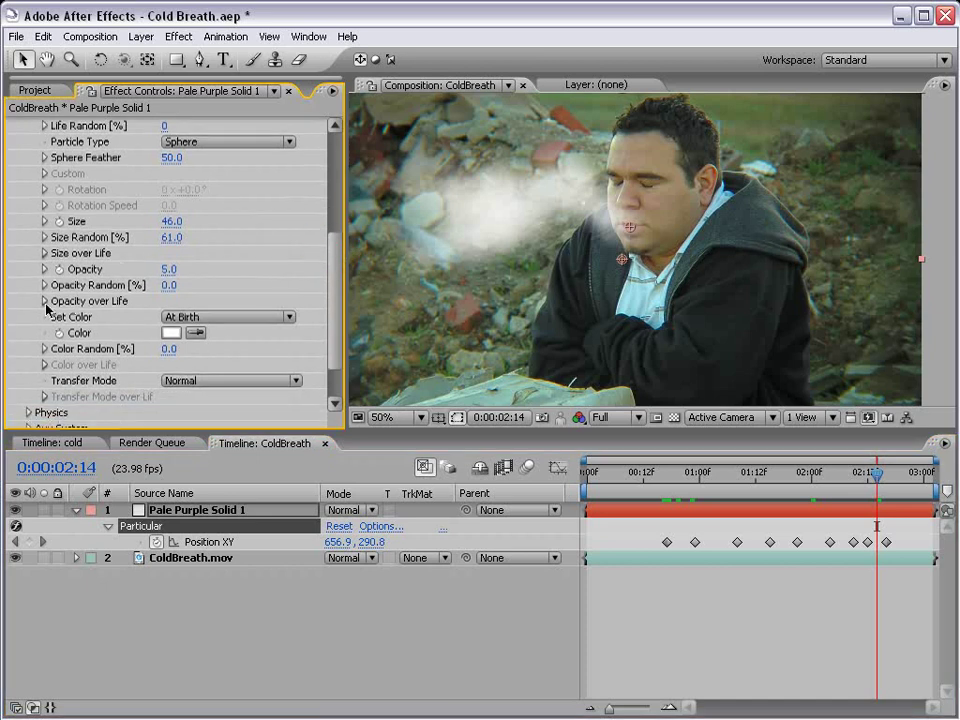
left_click(44, 254)
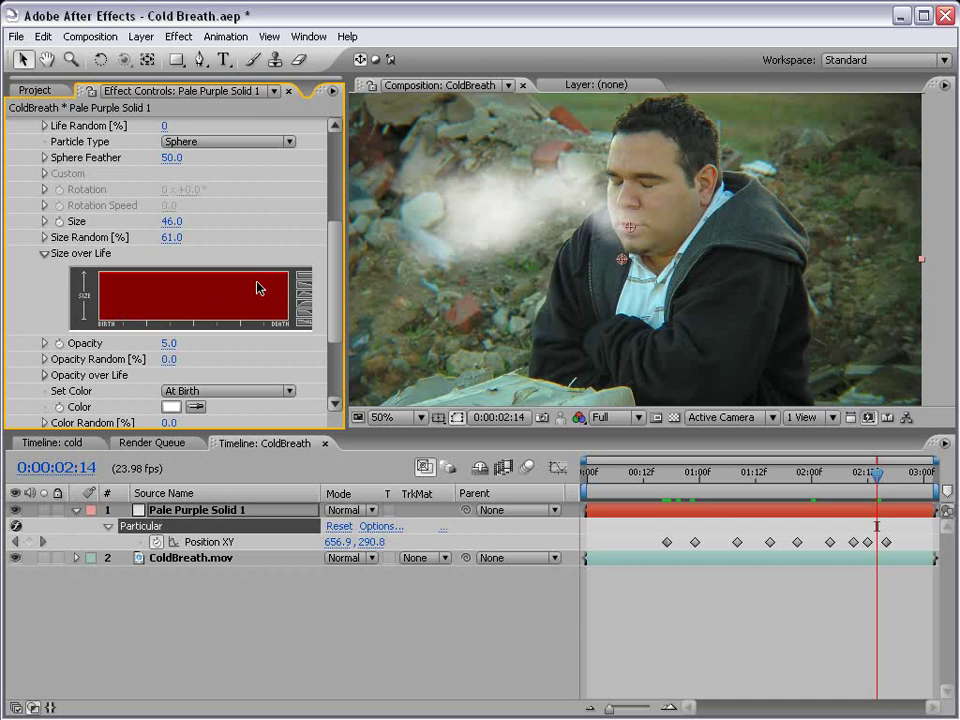
mouse_move(100, 320)
left_mouse_down()
mouse_move(120, 287)
mouse_move(150, 273)
left_mouse_up()
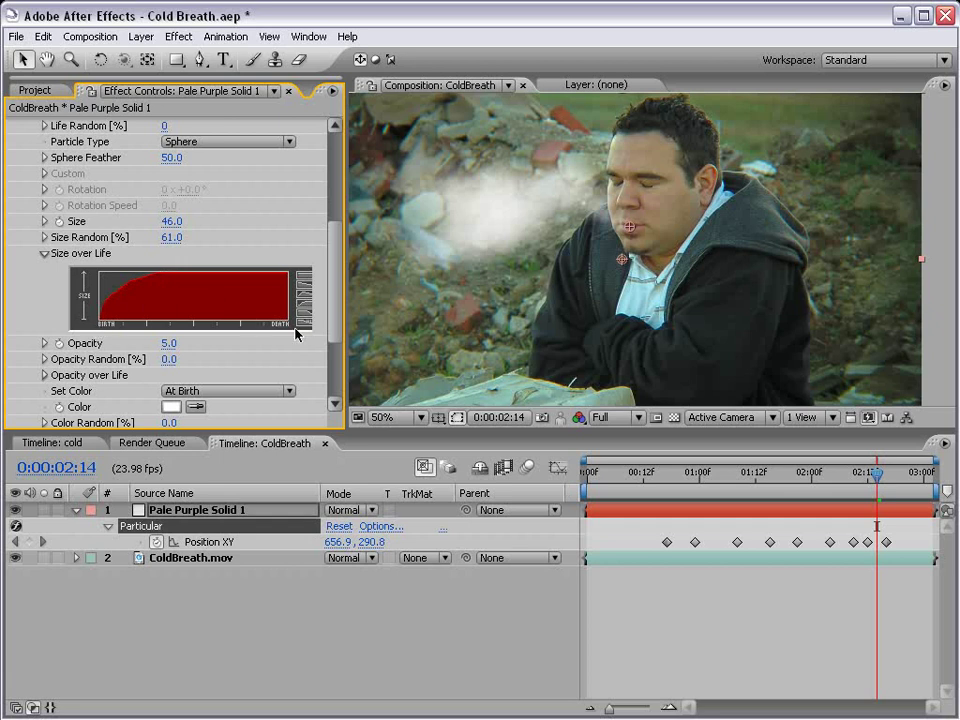
scroll(325, 286, "up", 1)
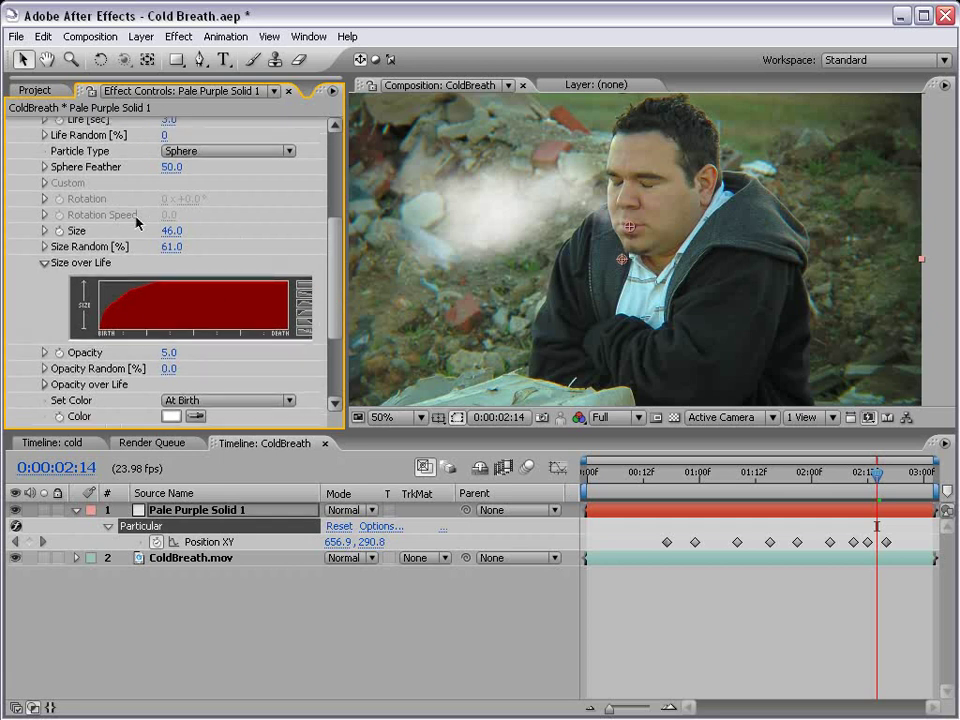
scroll(336, 297, "up", 2)
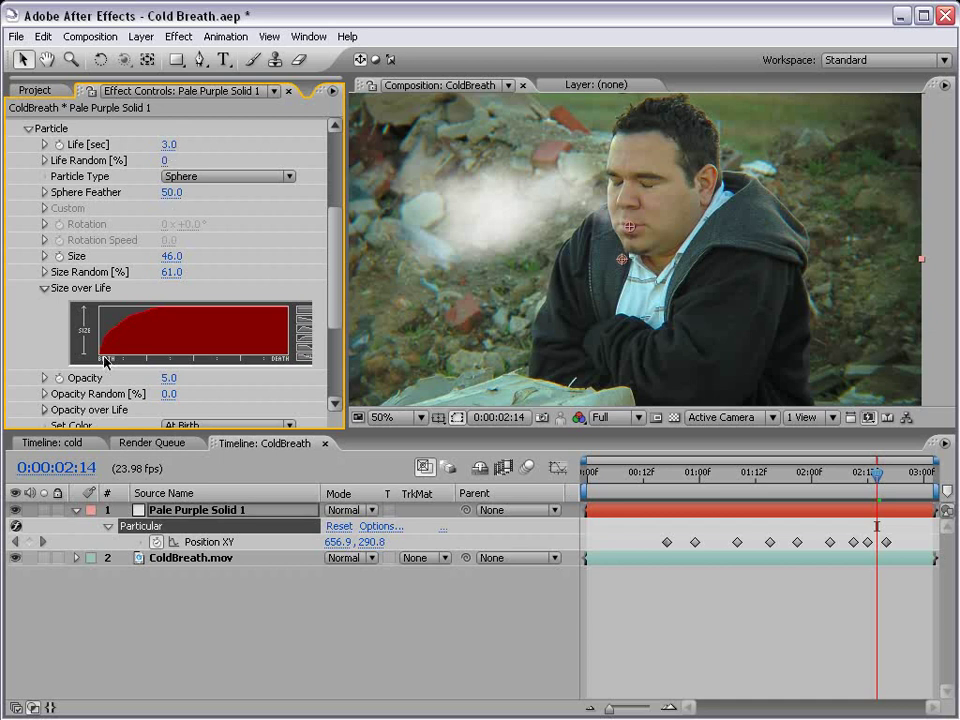
mouse_move(106, 333)
left_mouse_down()
mouse_move(113, 347)
mouse_move(80, 336)
mouse_move(105, 318)
mouse_move(99, 353)
left_mouse_up()
Step: Inspect the breath close to the mouth and redraw the Size over Life curve's start so growth begins slightly after birth
scroll(660, 268, "up", 2)
key("h")
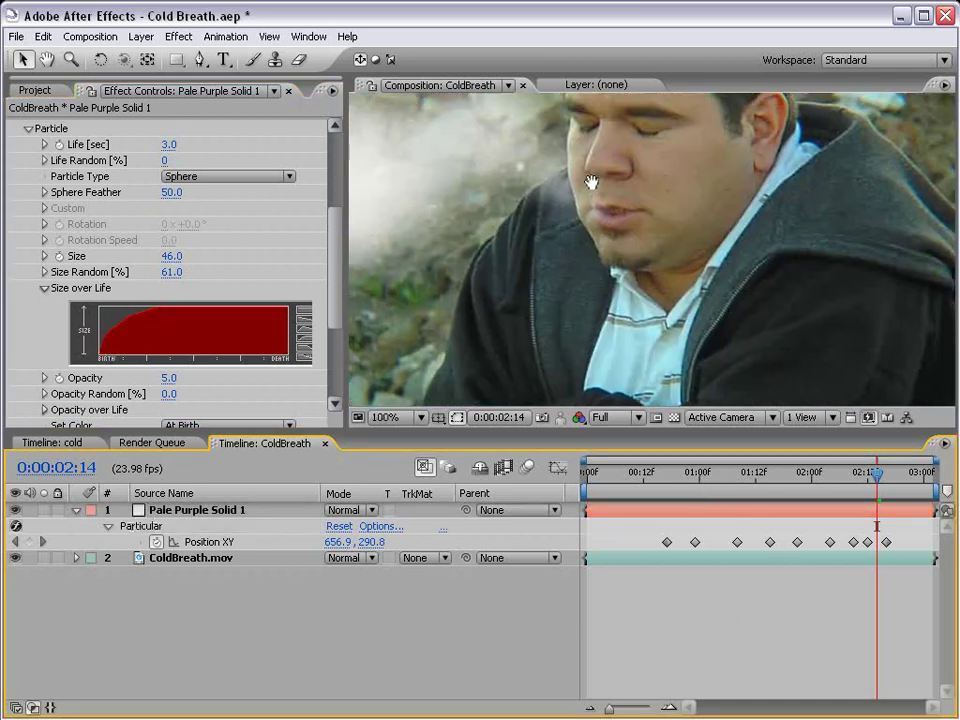
left_click_drag(593, 182, 700, 185)
left_click_drag(670, 472, 746, 472)
key("v")
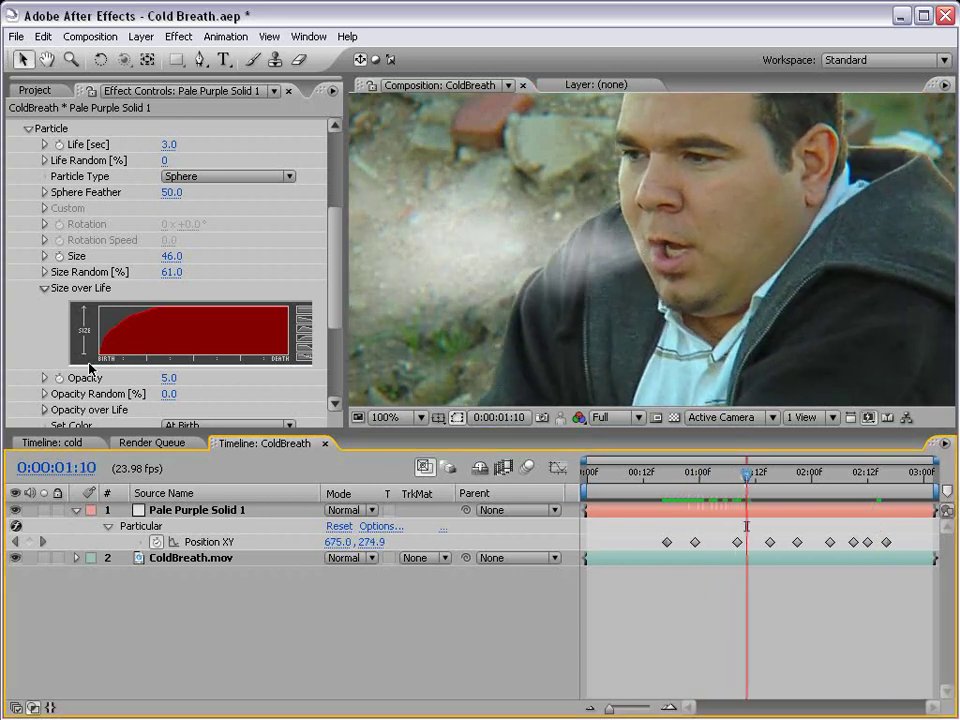
left_click_drag(101, 360, 108, 354)
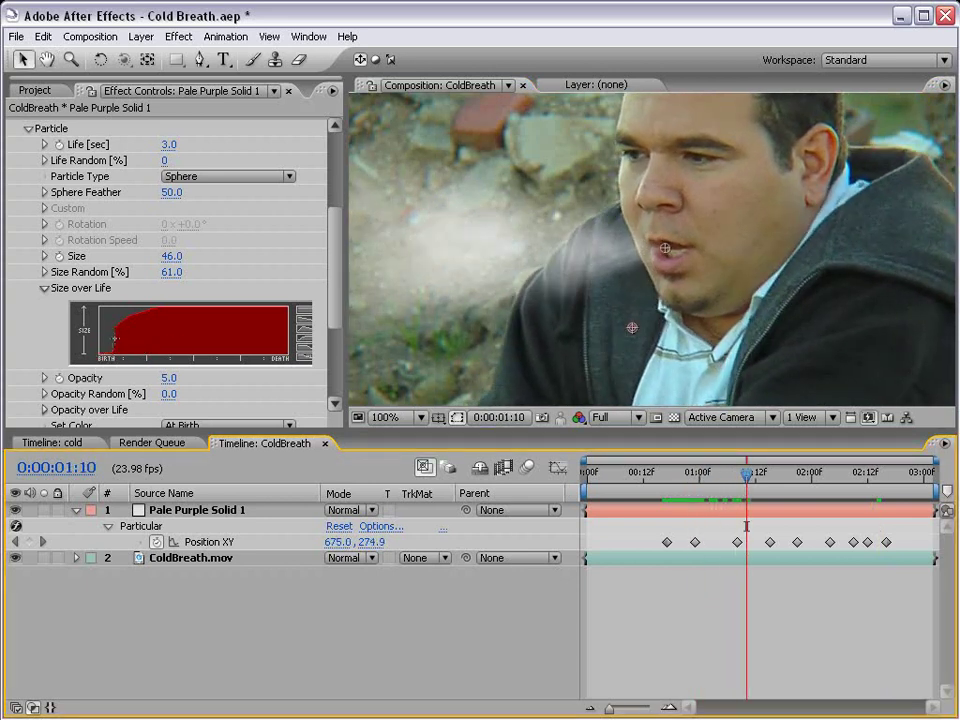
left_click(146, 312)
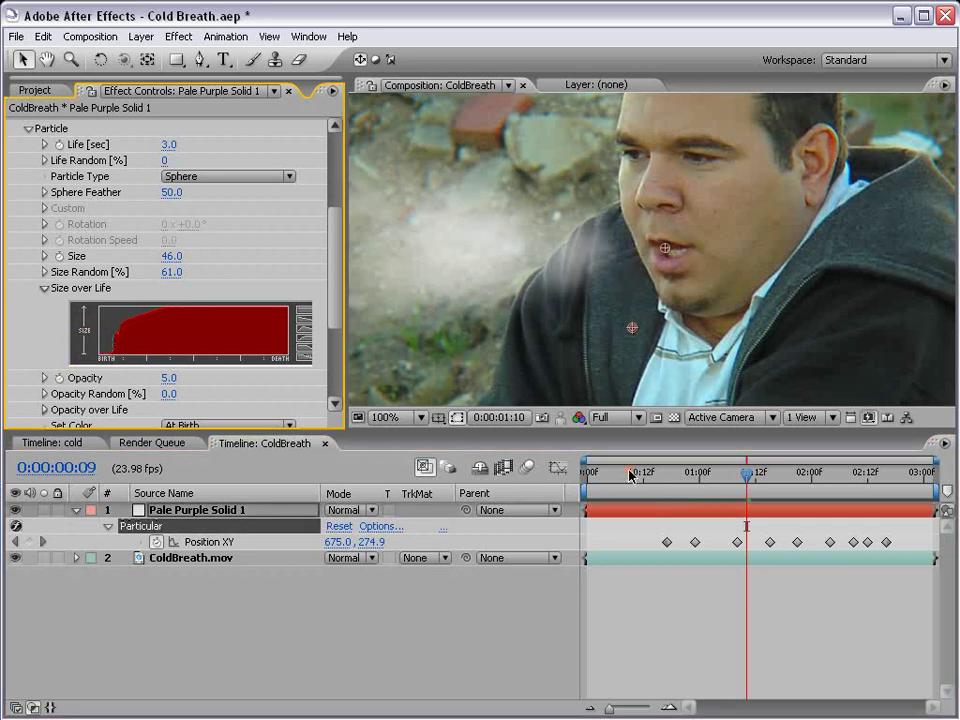
Step: Reshape the beginning of the Size over Life curve into a gradual ramp from birth and preview the breath
left_click_drag(746, 472, 688, 476)
key("space")
mouse_move(114, 356)
left_mouse_down()
mouse_move(120, 326)
mouse_move(94, 353)
left_mouse_up()
left_click_drag(668, 474, 723, 474)
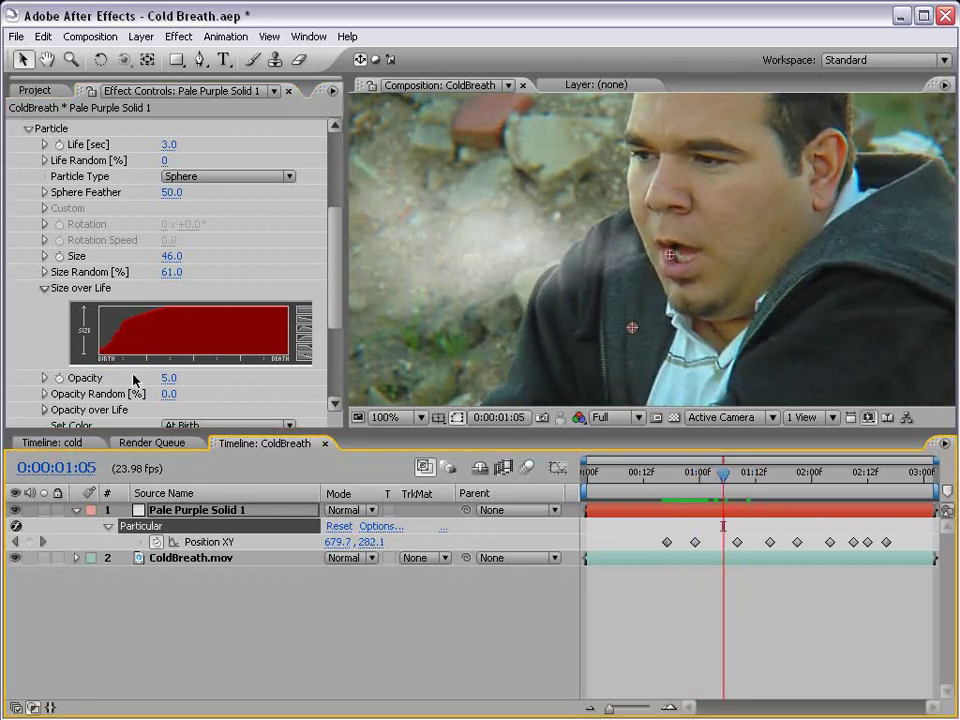
left_click_drag(102, 355, 117, 336)
left_click(118, 318)
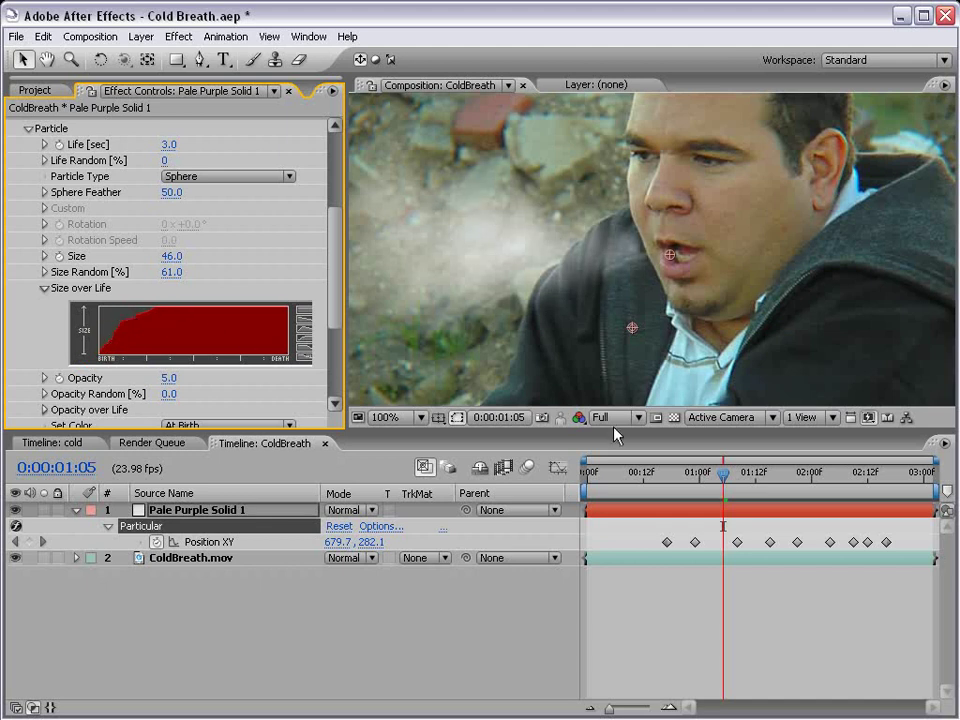
left_click_drag(677, 489, 779, 480)
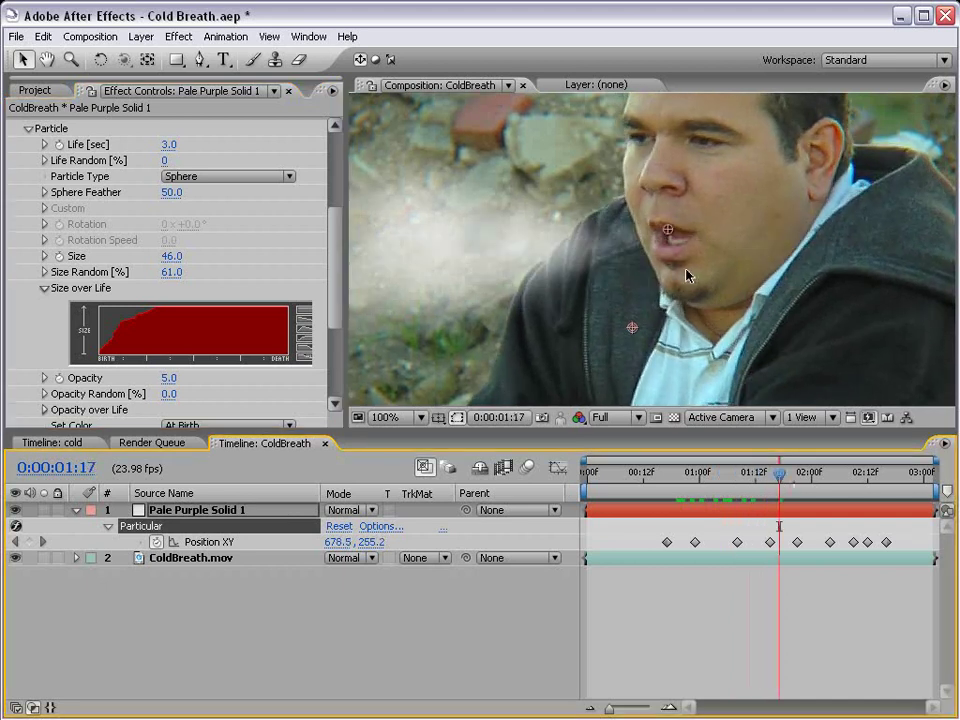
scroll(686, 276, "down", 2)
key("space")
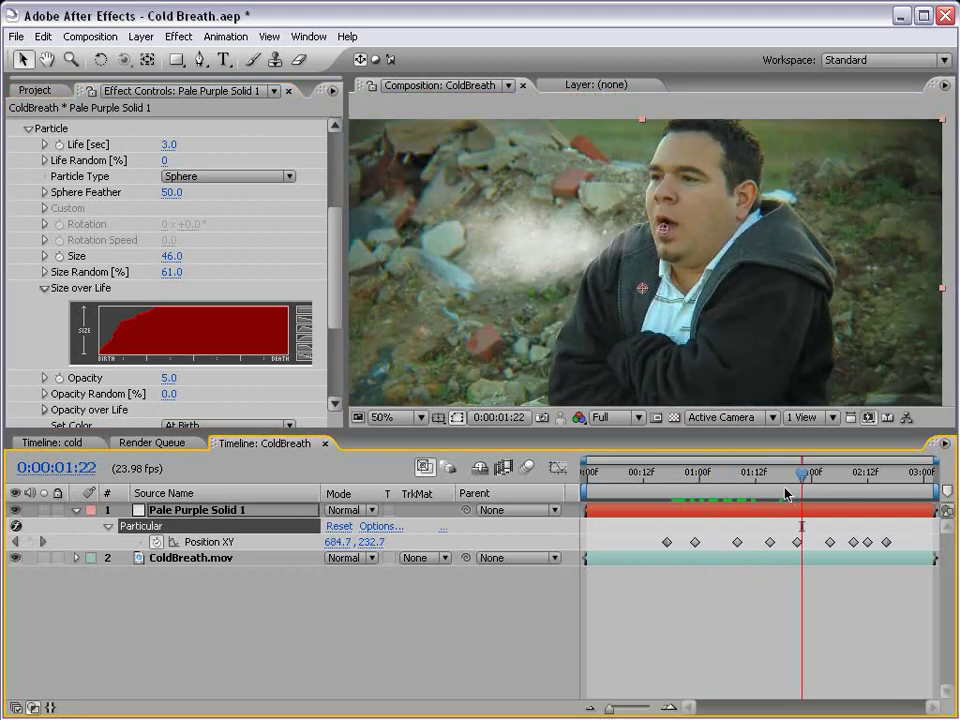
Step: Set the particle life to 2.5 seconds
left_click_drag(341, 246, 348, 305)
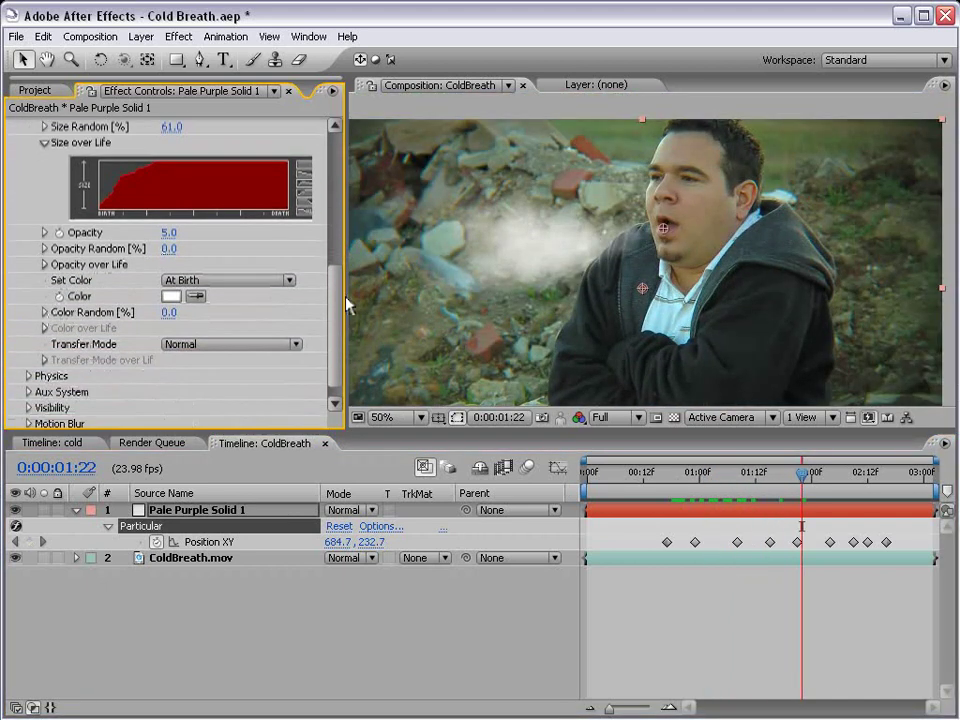
scroll(259, 226, "up", 5)
left_click(172, 210)
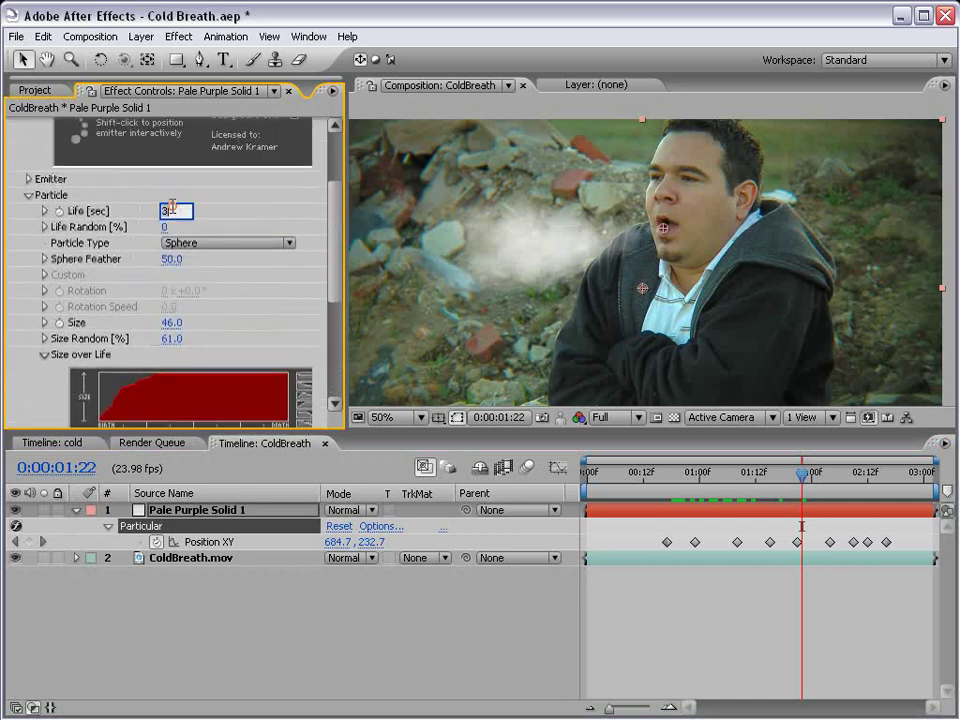
type("2.5")
key("Return")
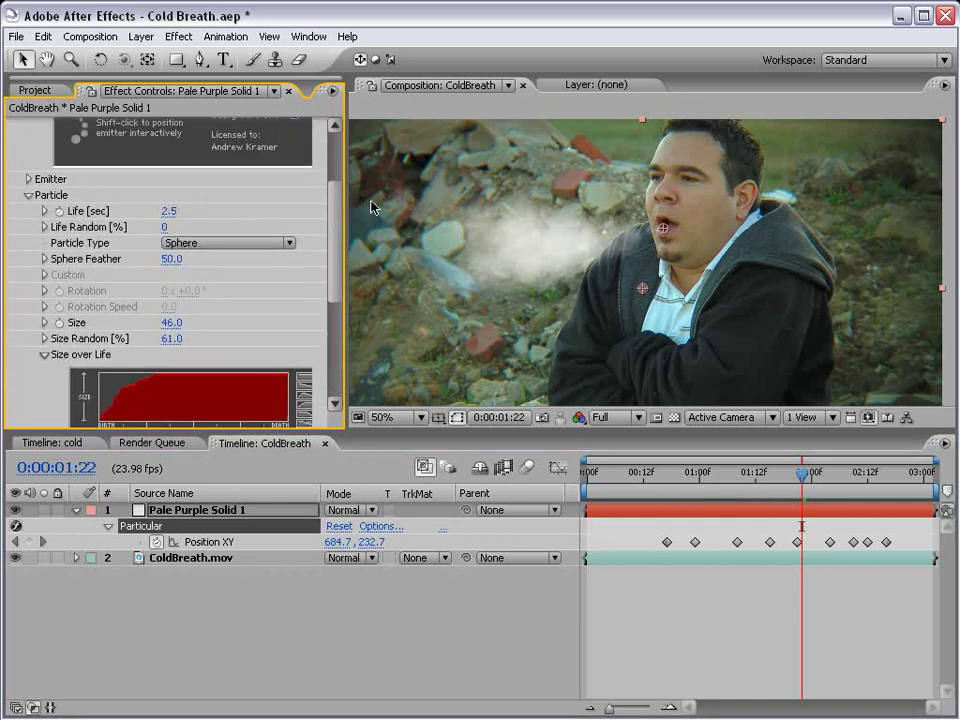
Step: Try a fainter breath with a particle opacity of 2, and settle on an opacity of 3
scroll(338, 222, "down", 4)
left_click(169, 246)
type("5")
key("Return")
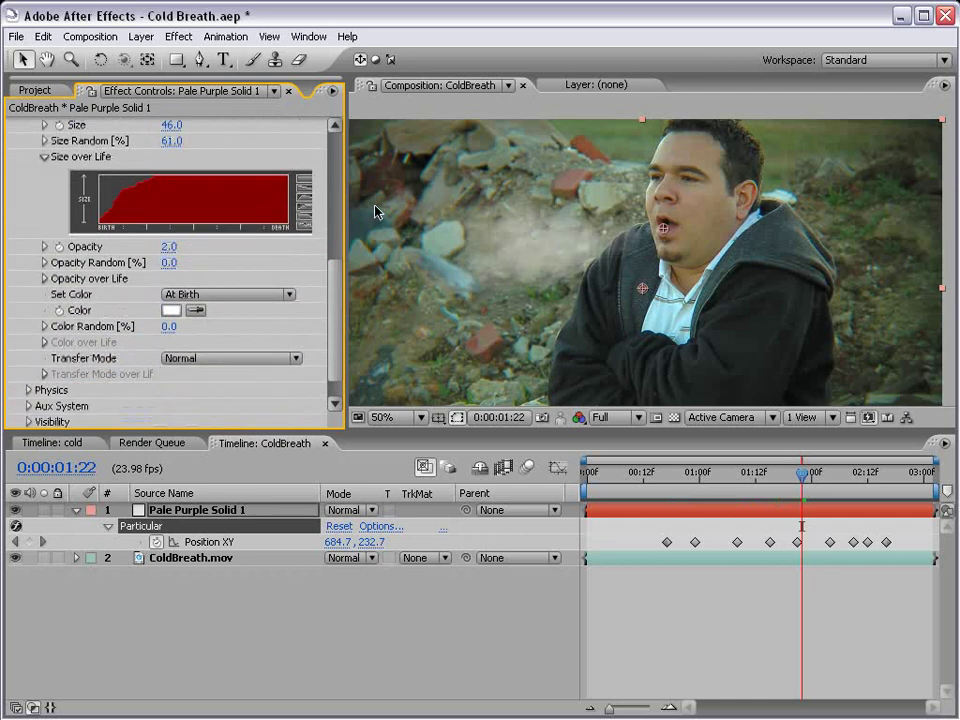
left_click(167, 246)
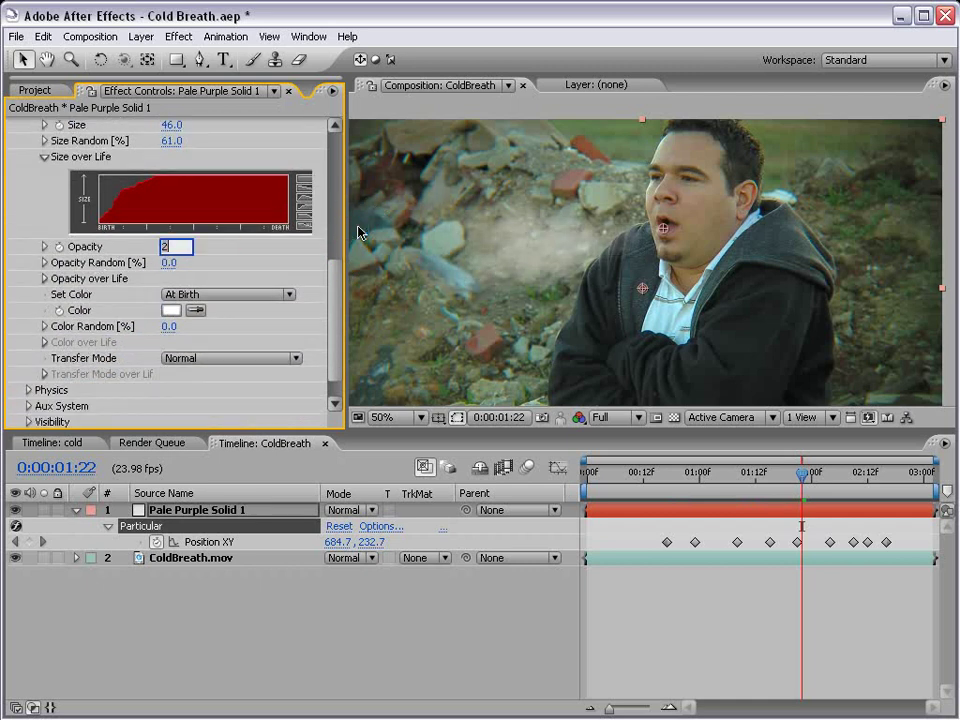
type("3")
key("Return")
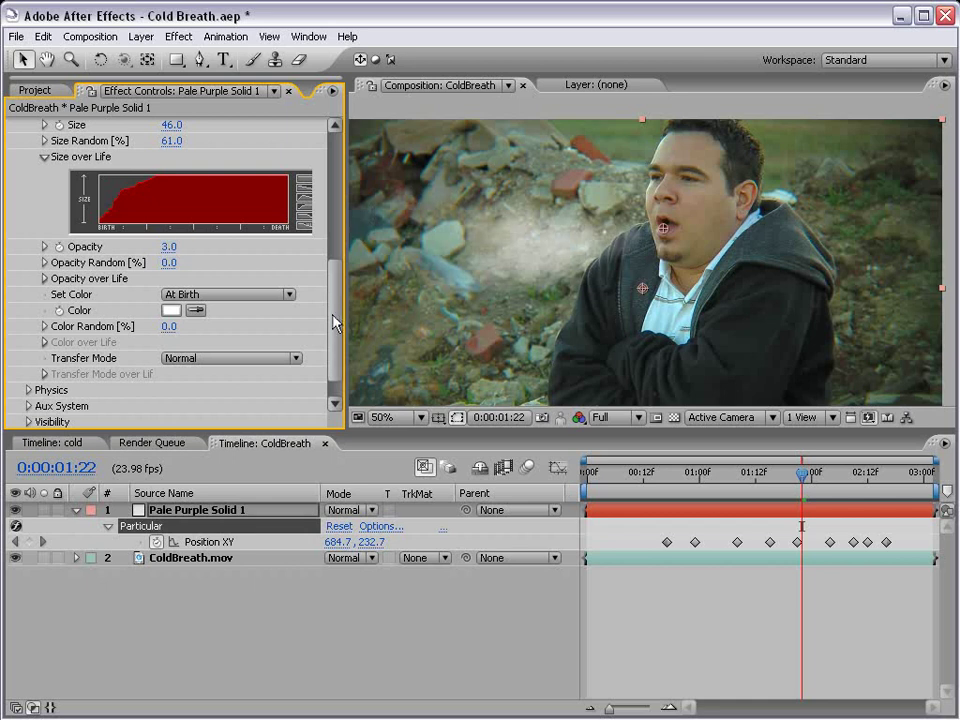
Step: Smooth the early rise of the Size over Life curve and check the breath near the mouth around 0:00:01:14
scroll(128, 263, "up", 3)
left_click_drag(128, 263, 106, 296)
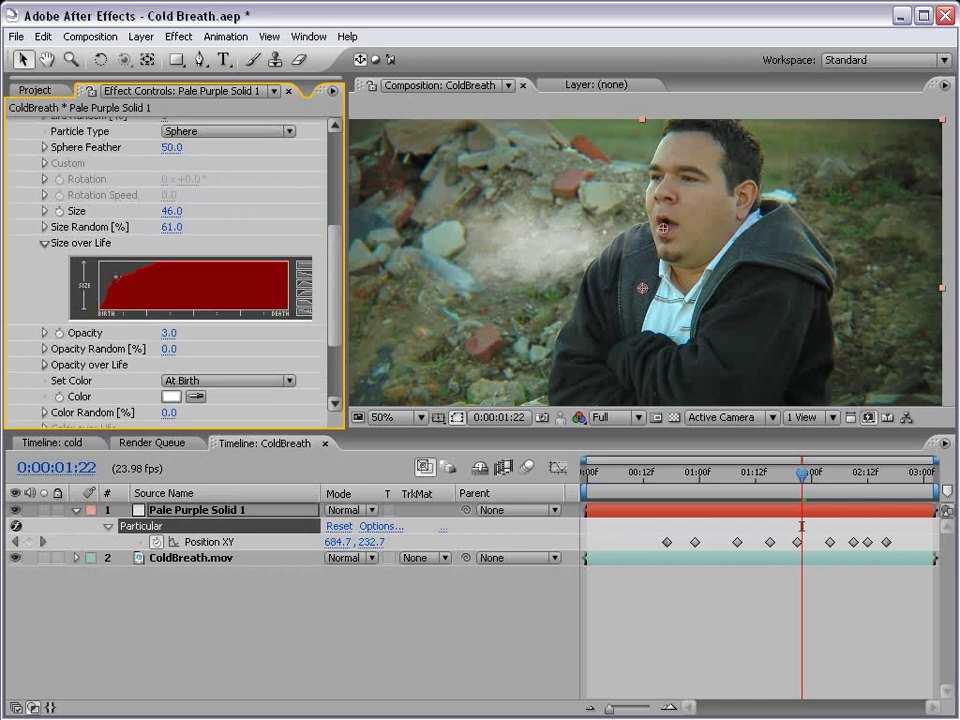
key("period")
left_click_drag(664, 476, 765, 478)
left_click_drag(333, 253, 349, 230)
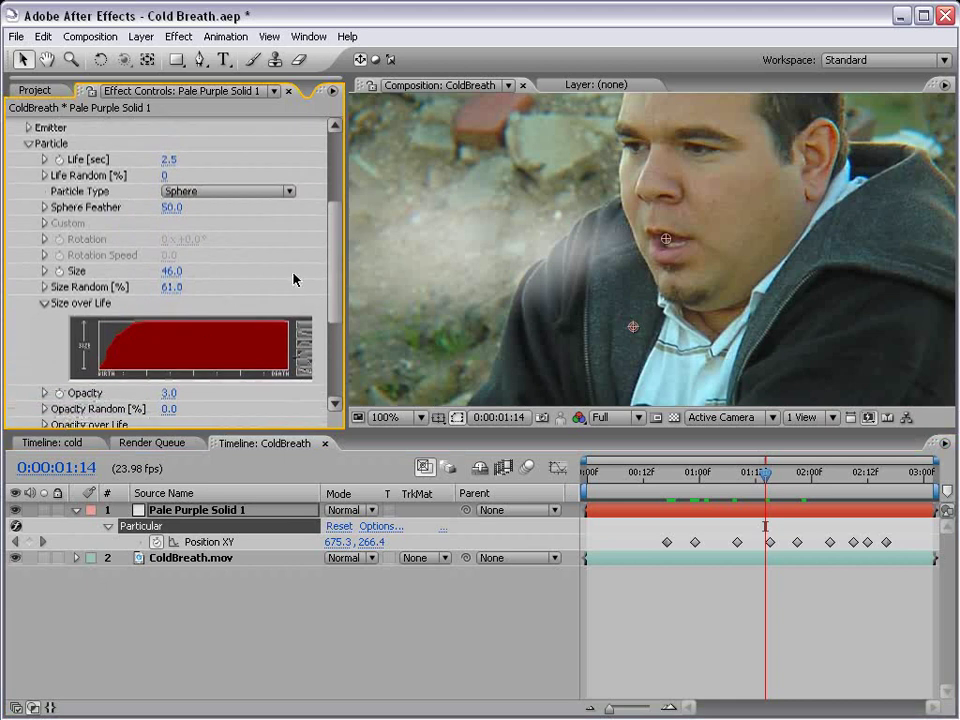
scroll(336, 284, "down", 1)
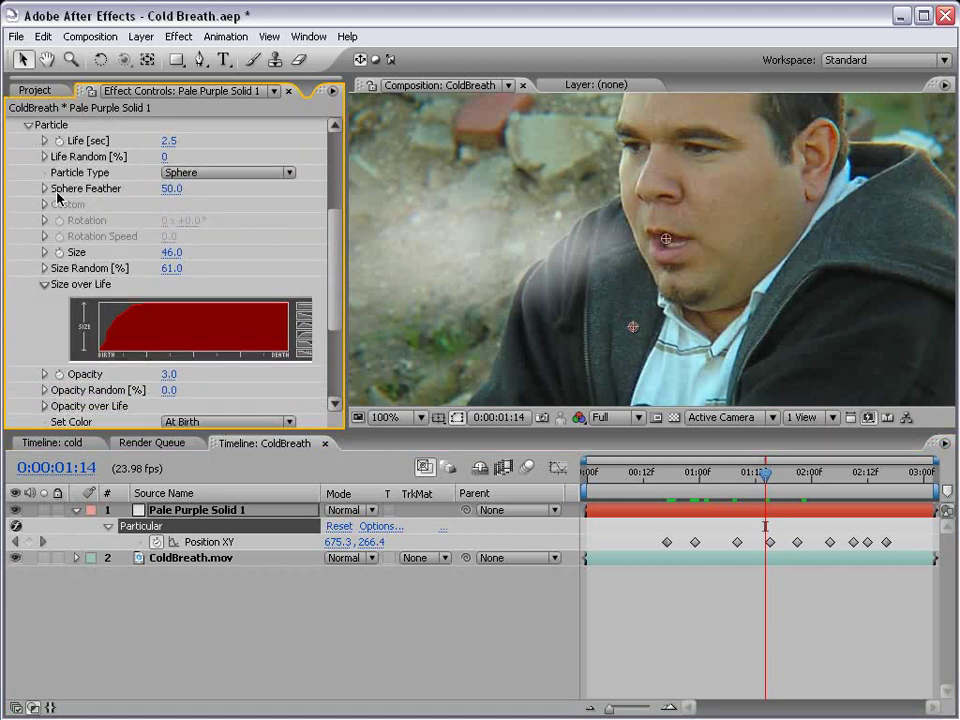
Step: Set the particle Sphere Feather to 26 and Size to 38, and check the breath up to 0:00:02:06
left_click_drag(171, 189, 103, 189)
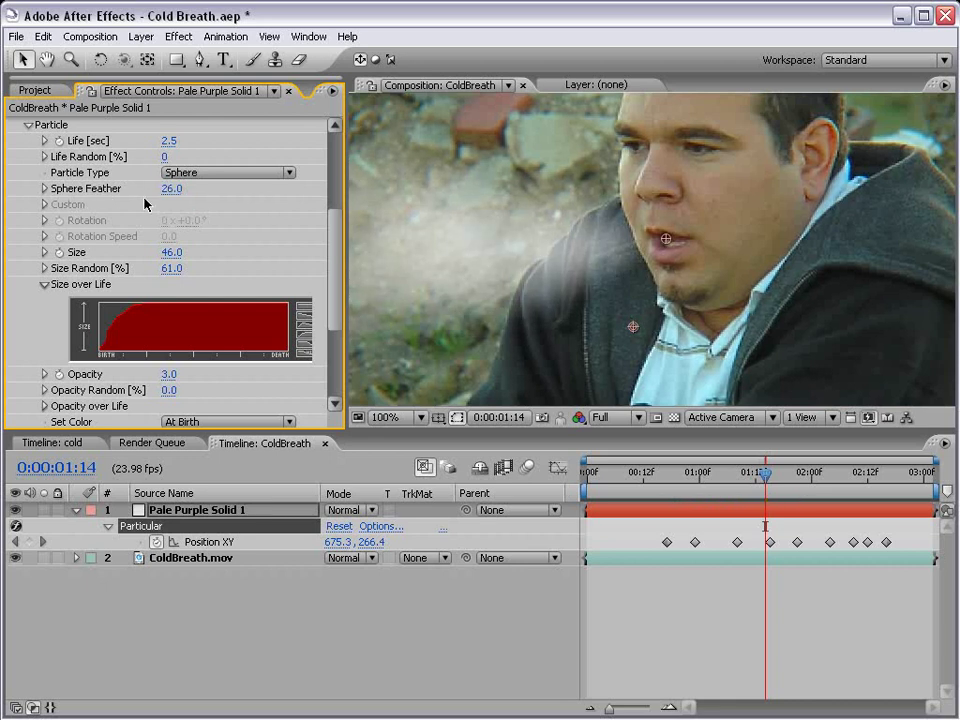
left_click_drag(681, 570, 700, 612)
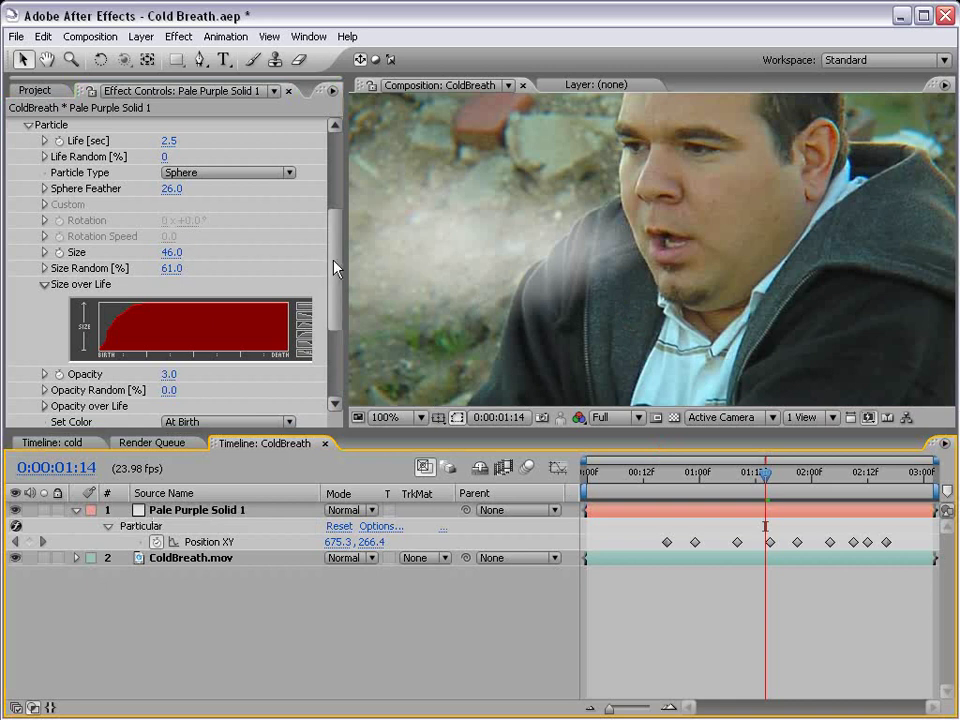
left_click_drag(335, 268, 333, 279)
left_click_drag(172, 210, 164, 210)
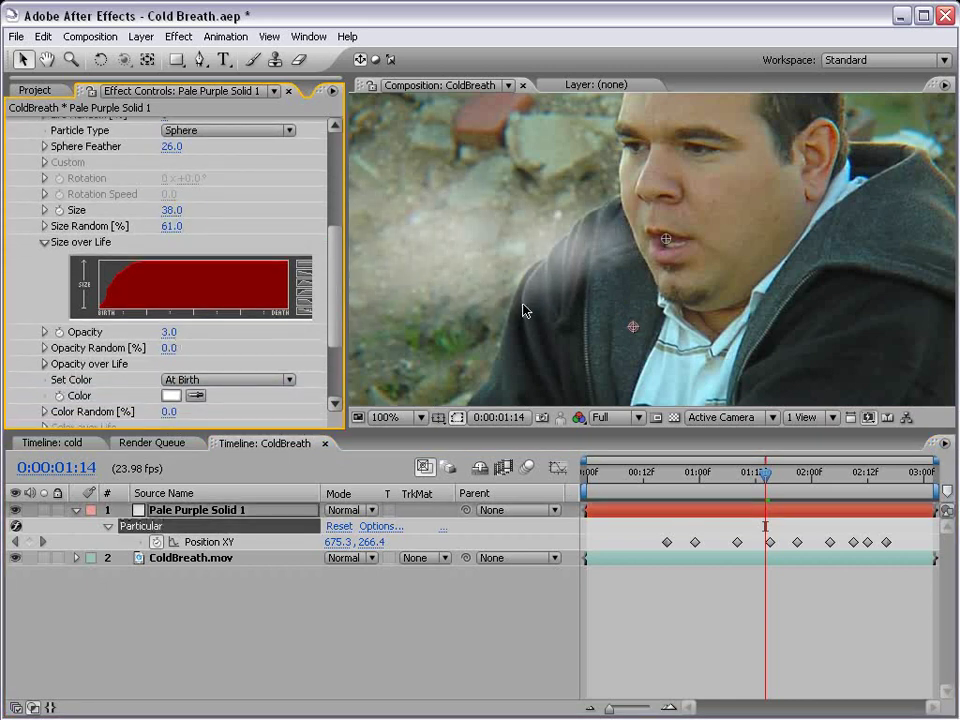
left_click_drag(765, 474, 838, 478)
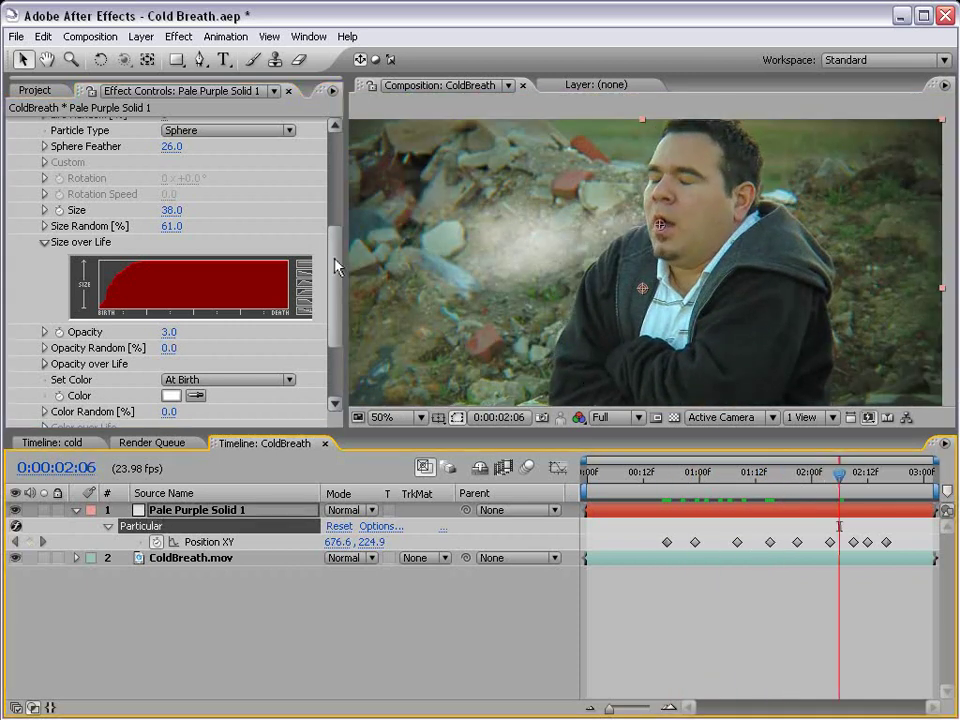
Step: Set the Spin Amplitude in Particular's Air physics to 36 and preview the breath's drift
left_click_drag(335, 266, 340, 318)
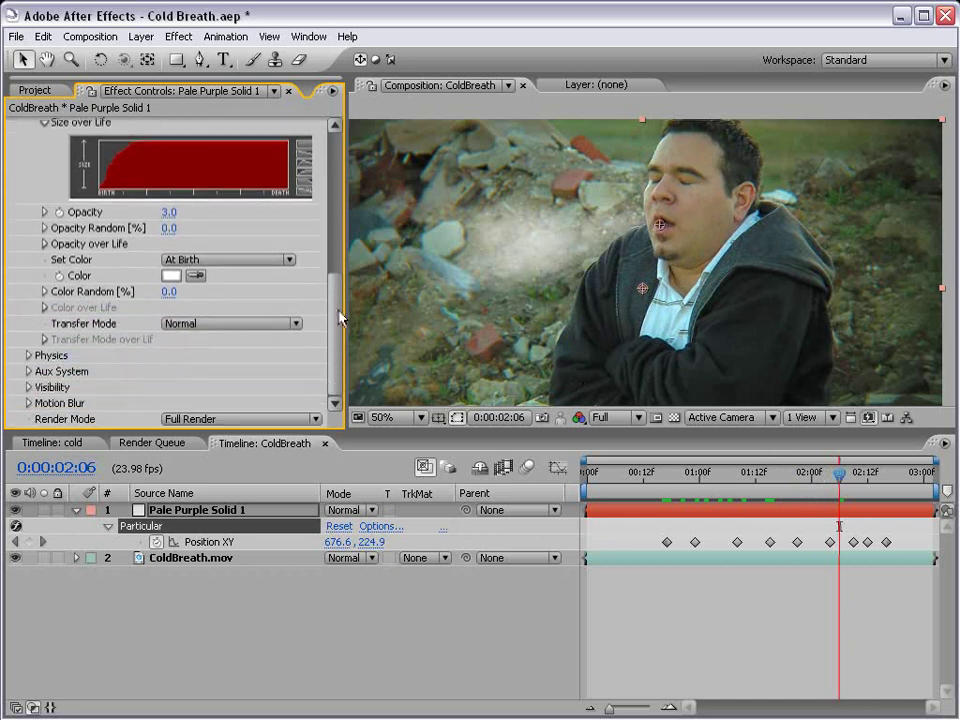
left_click(28, 356)
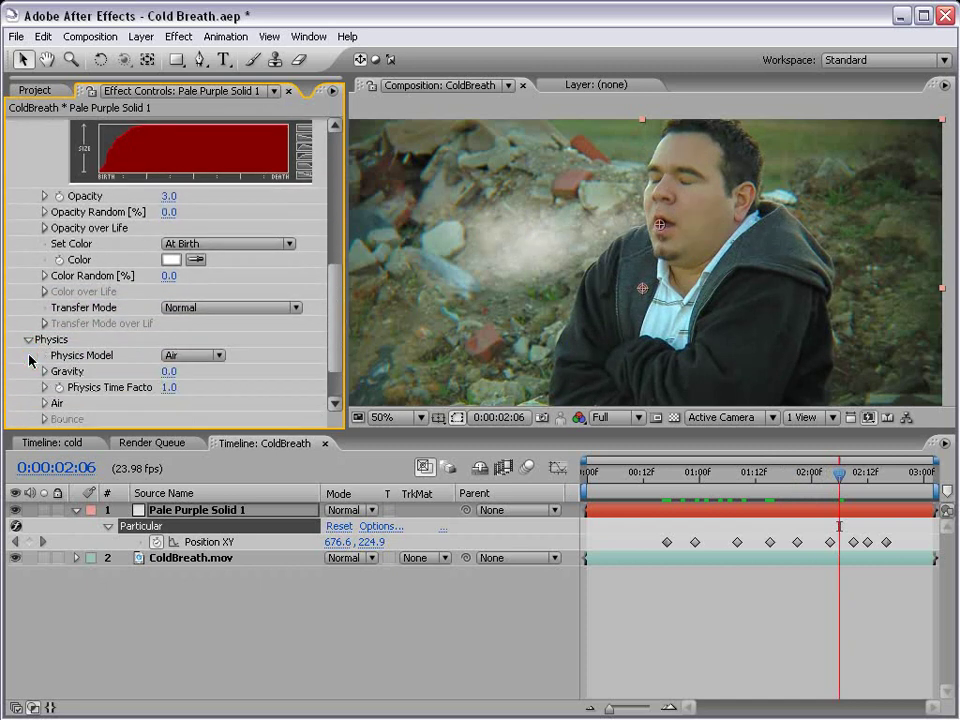
left_click(44, 403)
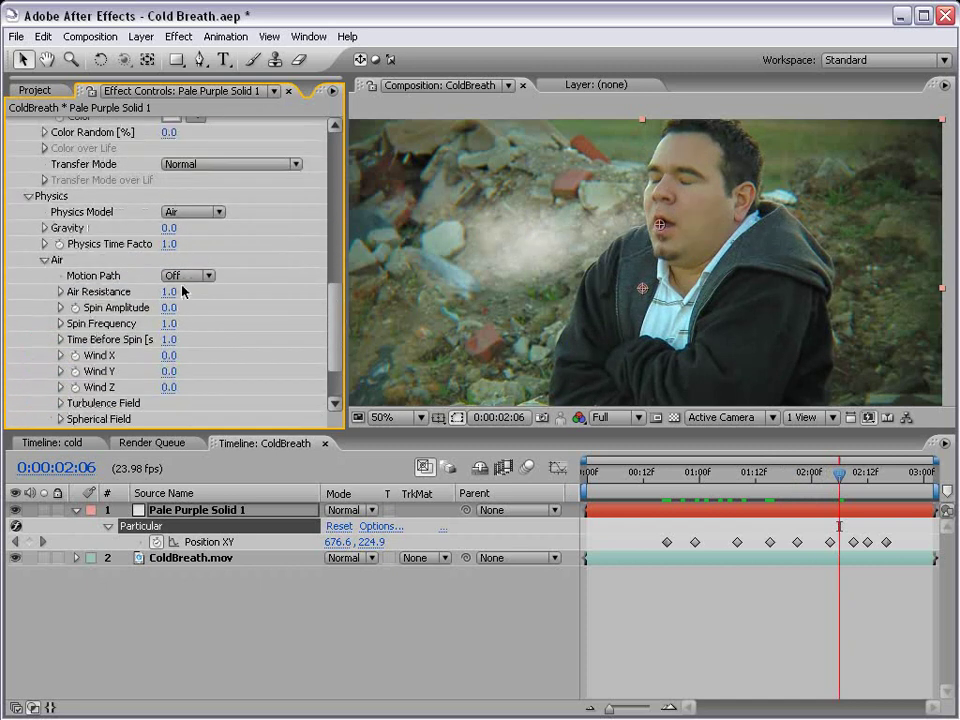
mouse_move(169, 316)
left_mouse_down()
mouse_move(172, 307)
mouse_move(257, 306)
mouse_move(176, 309)
mouse_move(200, 298)
mouse_move(169, 300)
left_mouse_up()
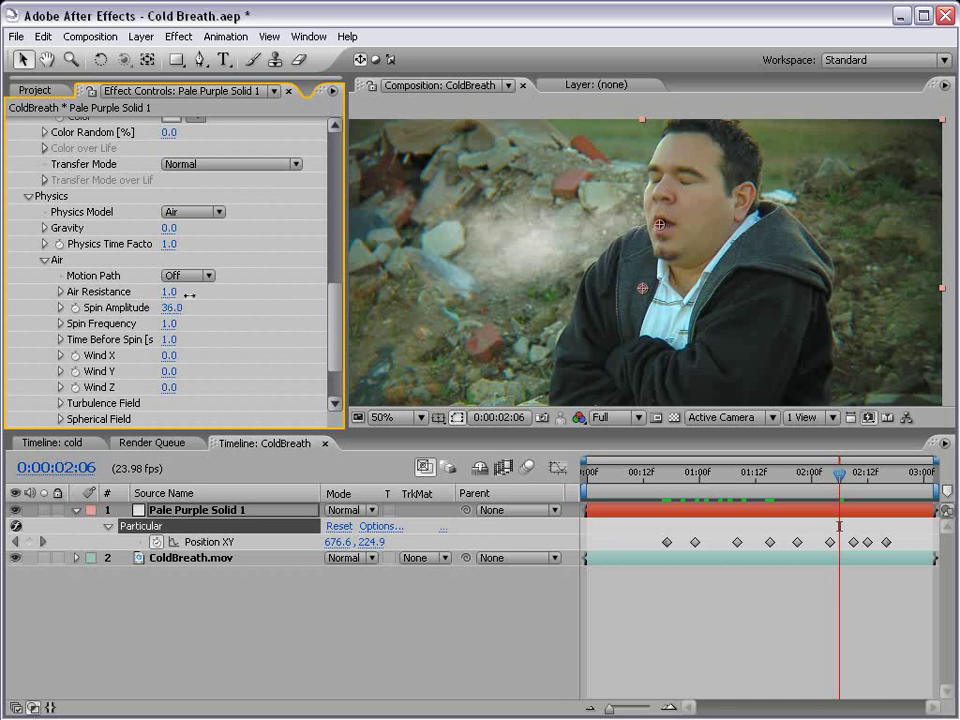
left_click_drag(686, 480, 870, 480)
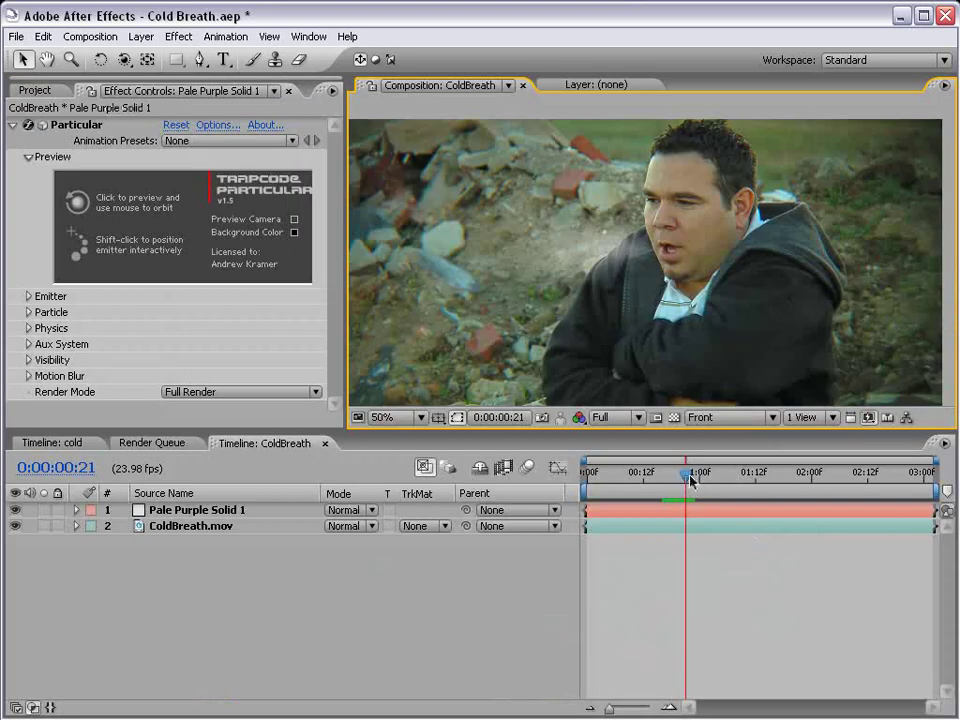
Step: Start animating Particles/sec with a keyframe of 0 at 0:00:00:23 and reveal the solid layer's keyframes
mouse_move(690, 480)
left_mouse_down()
mouse_move(665, 480)
mouse_move(698, 480)
left_mouse_up()
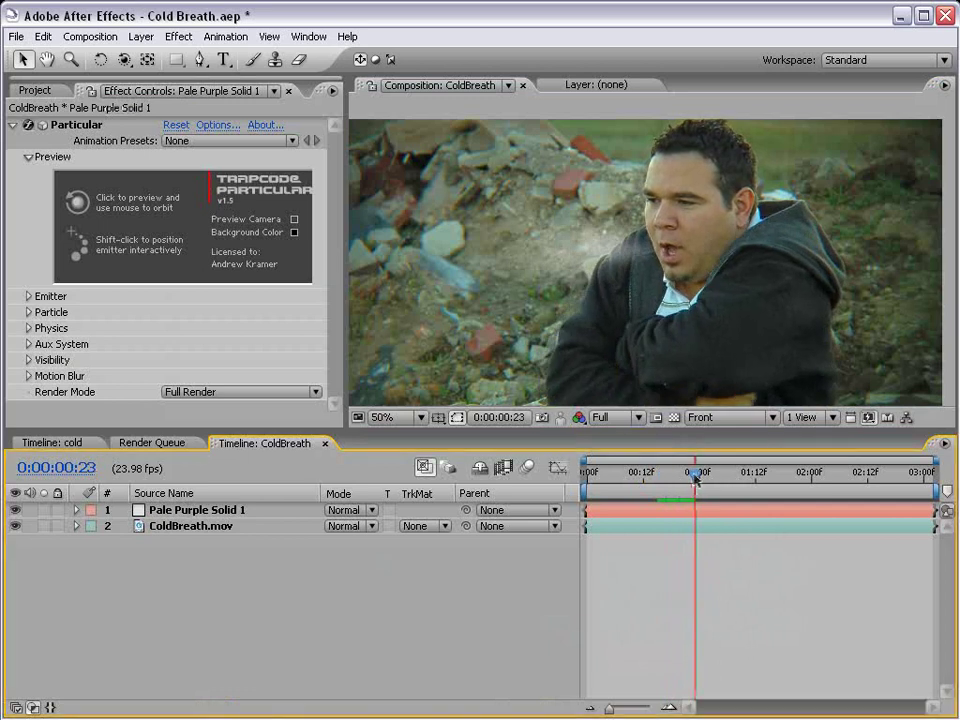
left_click(28, 297)
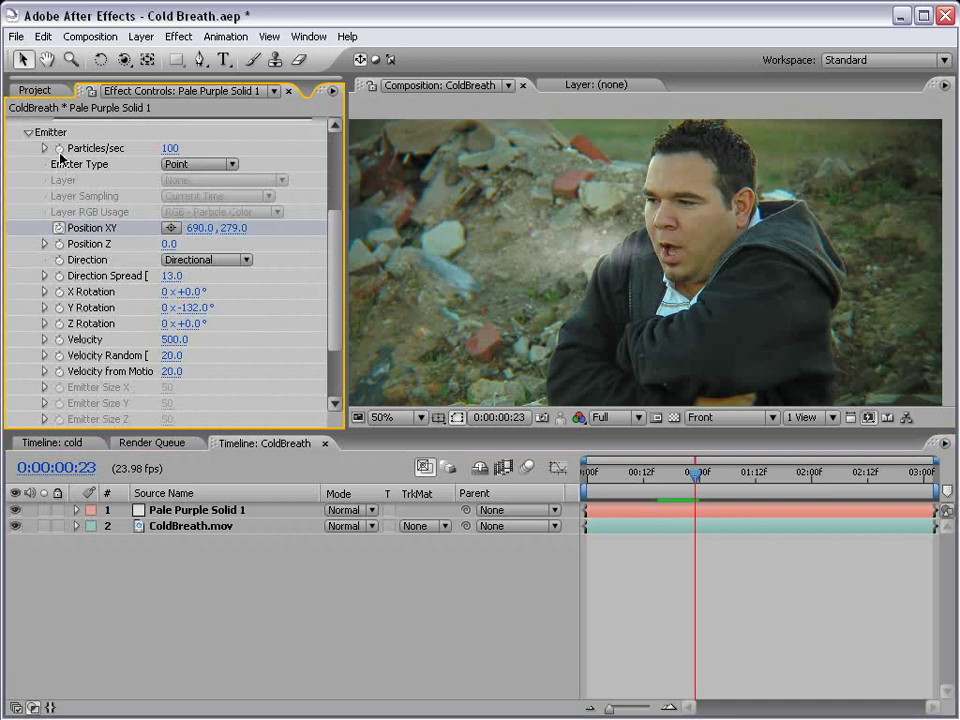
left_click(169, 148)
type("0")
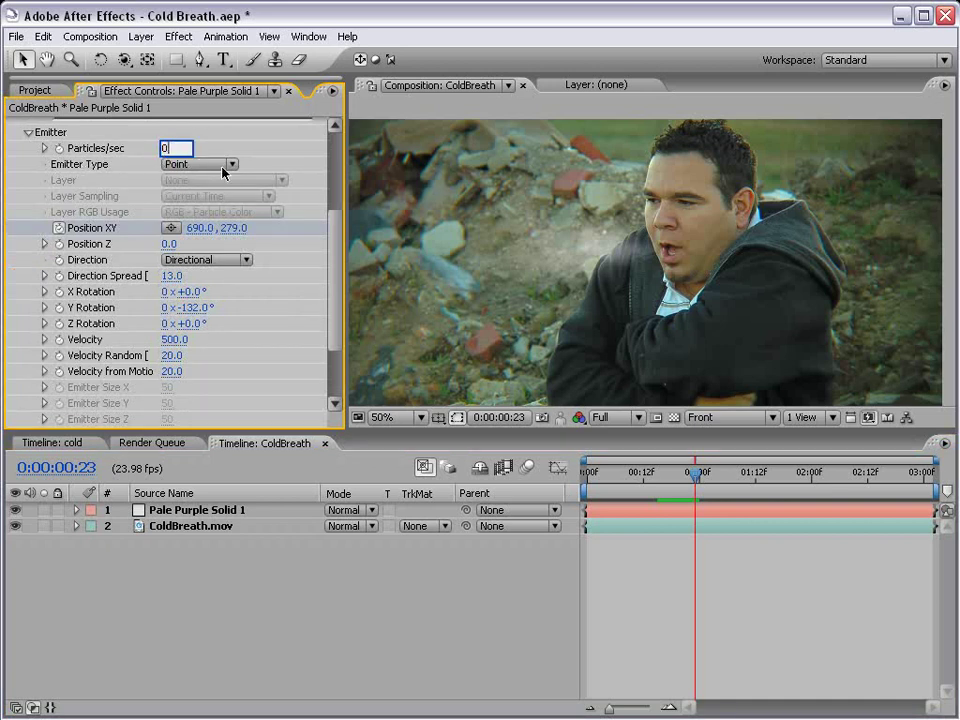
key("Return")
left_click(59, 148)
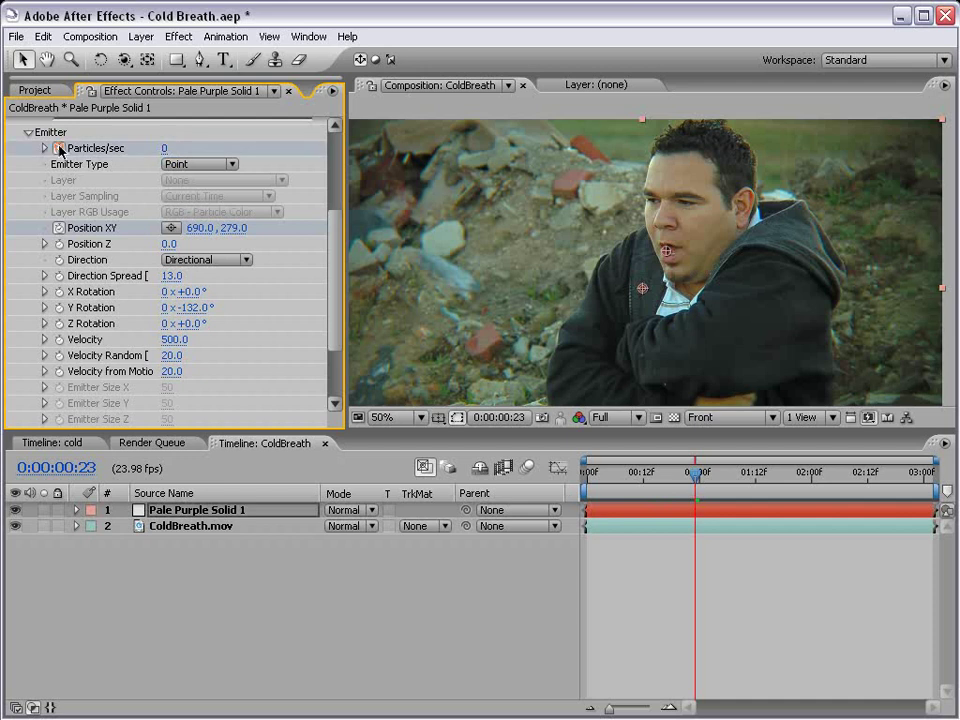
left_click(604, 510)
key("u")
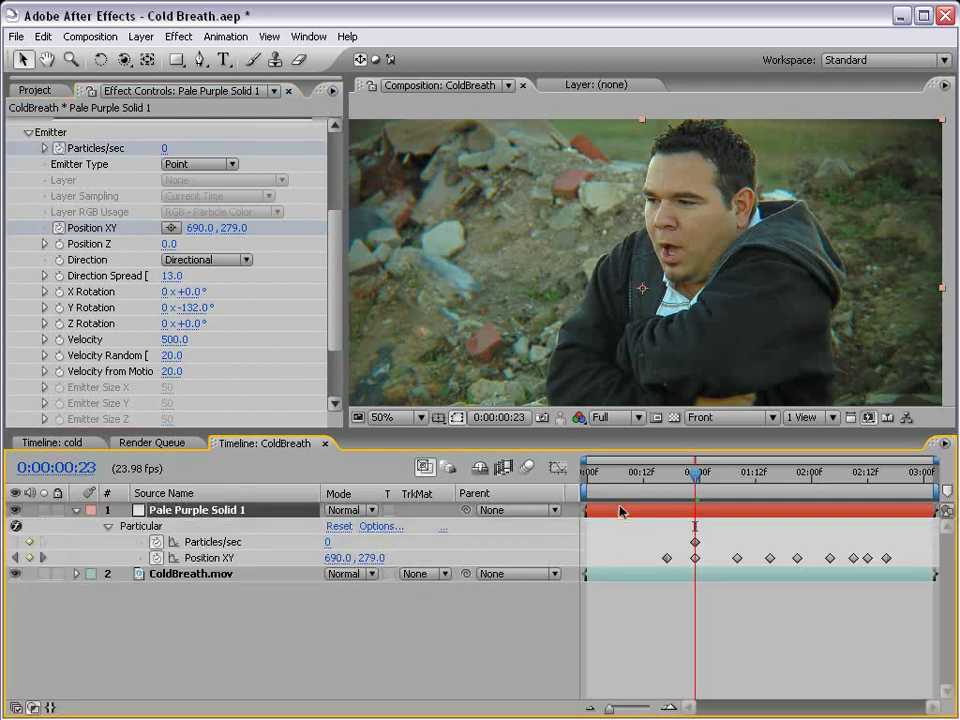
Step: Set Particles/sec to 100 at 0:00:01:00, one frame after the zero keyframe, and look ahead to 0:00:01:17
key("period")
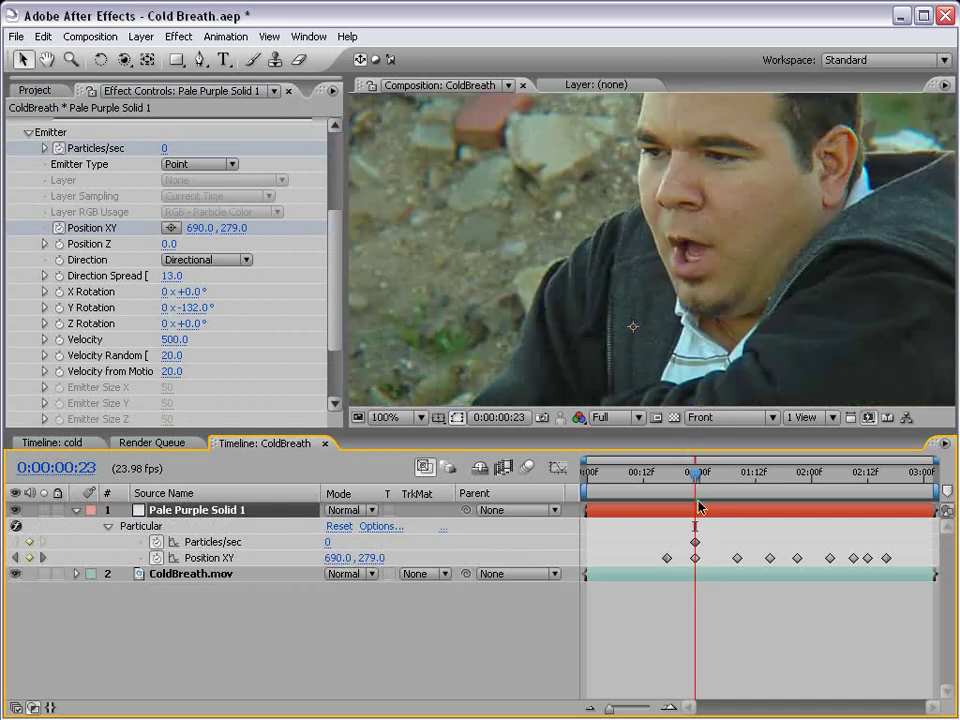
key("Page_Down")
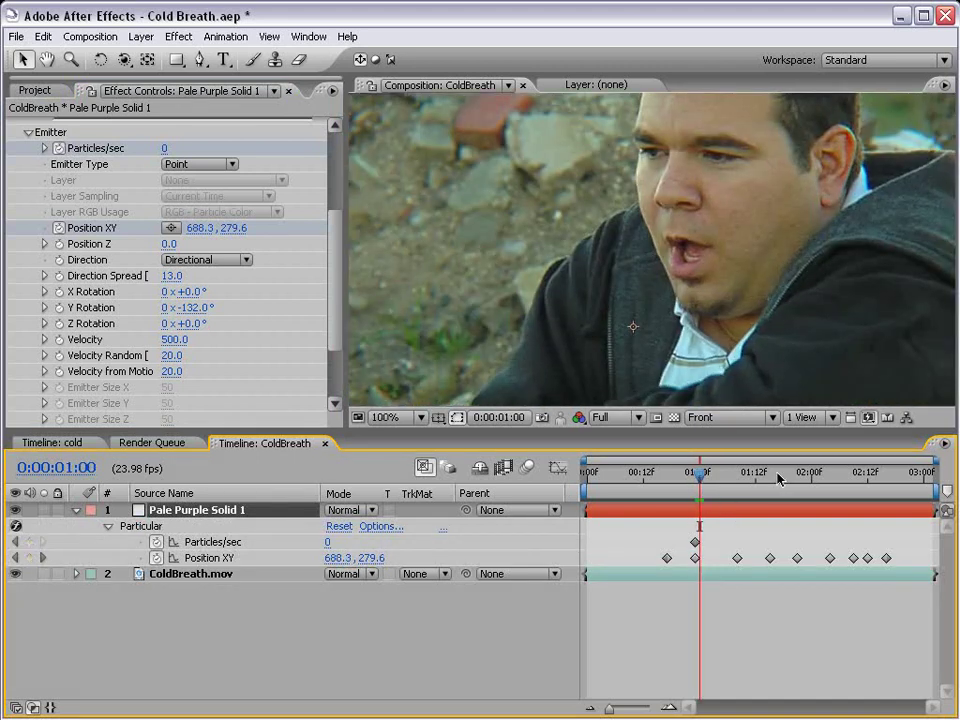
left_click(166, 148)
type("100")
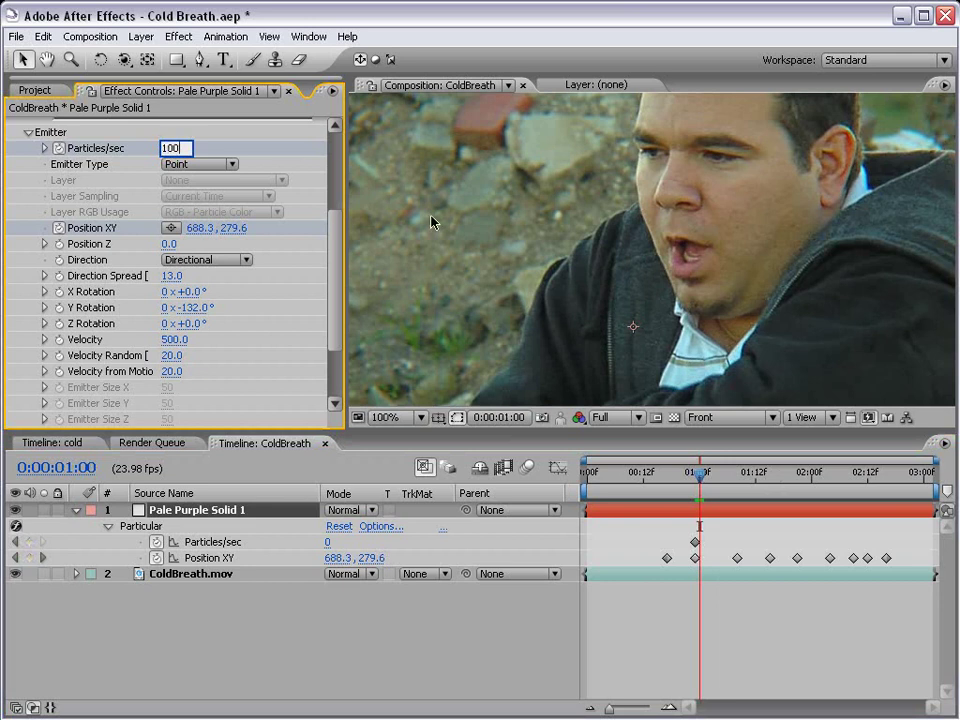
key("Return")
left_click_drag(700, 478, 779, 481)
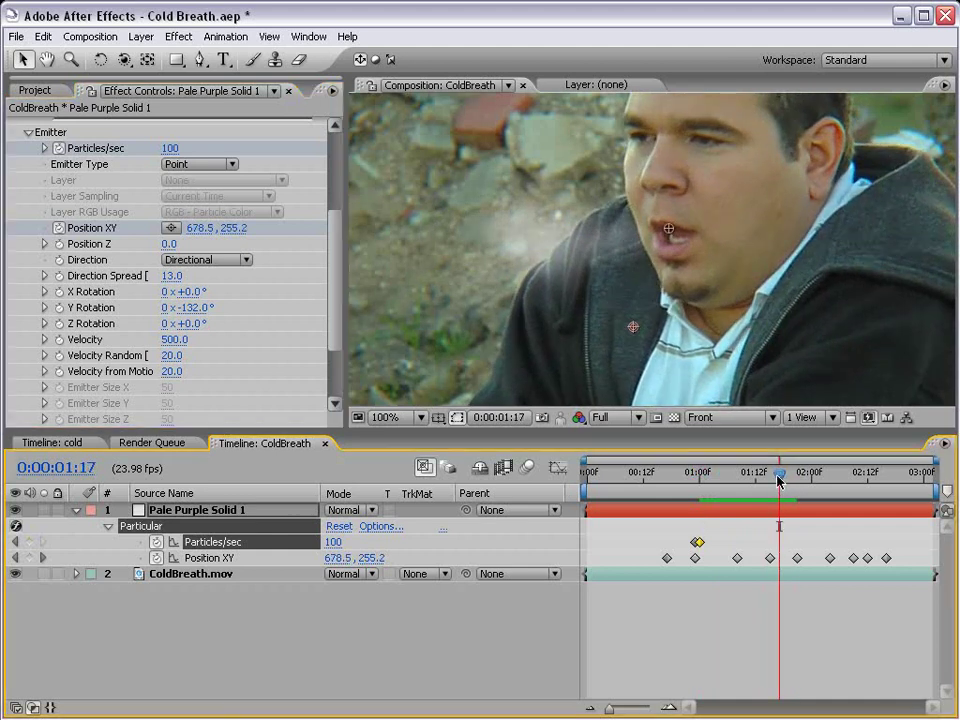
Step: End the first breath with Particles/sec at 0 at 0:00:01:17 and 100 one frame earlier, and preview it
left_click(172, 148)
type("6")
key("Return")
key("Page_Up")
left_click(164, 148)
type("100")
key("Return")
left_click_drag(675, 482, 825, 482)
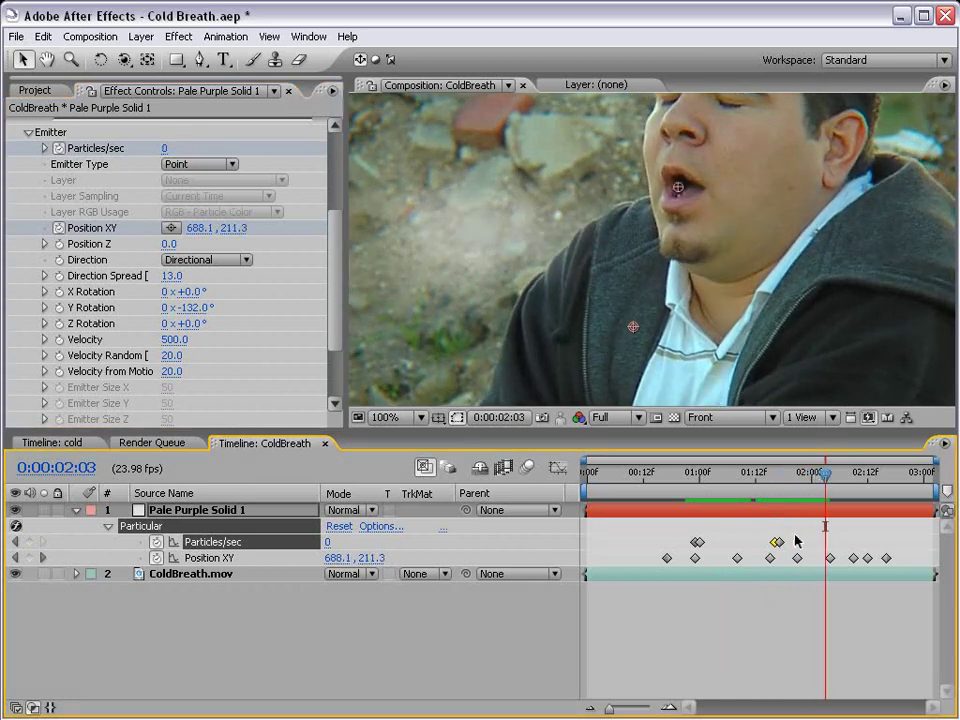
Step: Move the first breath's two ending Particles/sec keyframes earlier, to about 0:00:01:11, and preview the timing
left_click_drag(787, 545, 758, 544)
left_click_drag(676, 478, 827, 481)
left_click(697, 542, "shift")
left_click(700, 483)
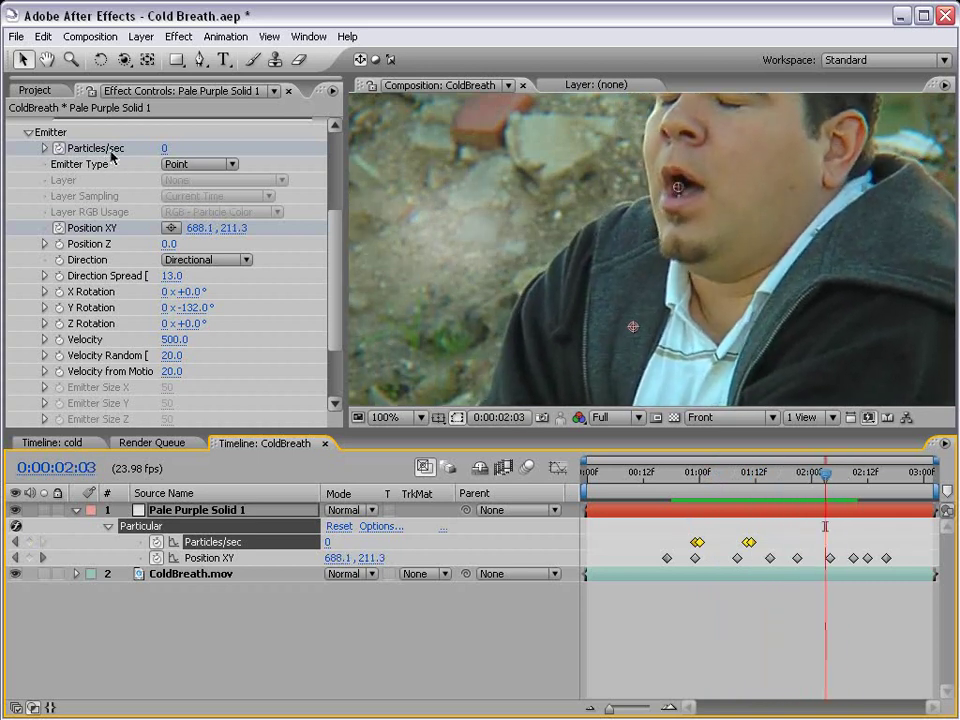
Step: Start the second breath with a Particles/sec keyframe of 0 at 0:00:02:03 and 100 one frame after it
left_click(30, 542)
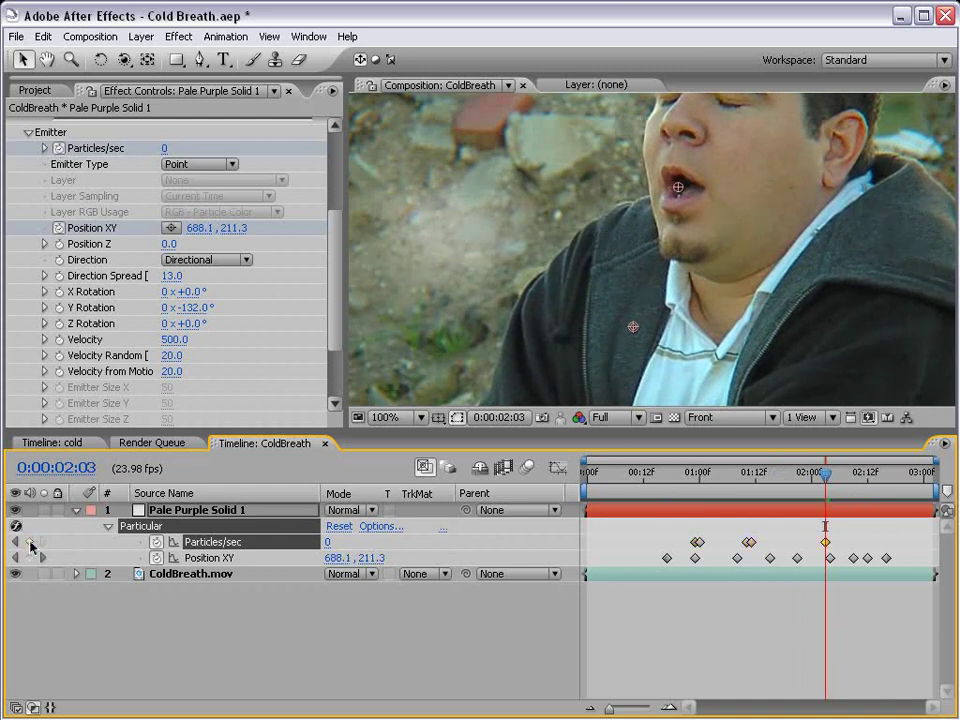
key("Page_Down")
left_click(166, 148)
type("100")
key("Return")
Step: End the second breath with Particles/sec keyframes of 100 at 0:00:02:16 and 0 at 0:00:02:17
mouse_move(831, 476)
left_click_drag(831, 474, 886, 478)
left_click(30, 542)
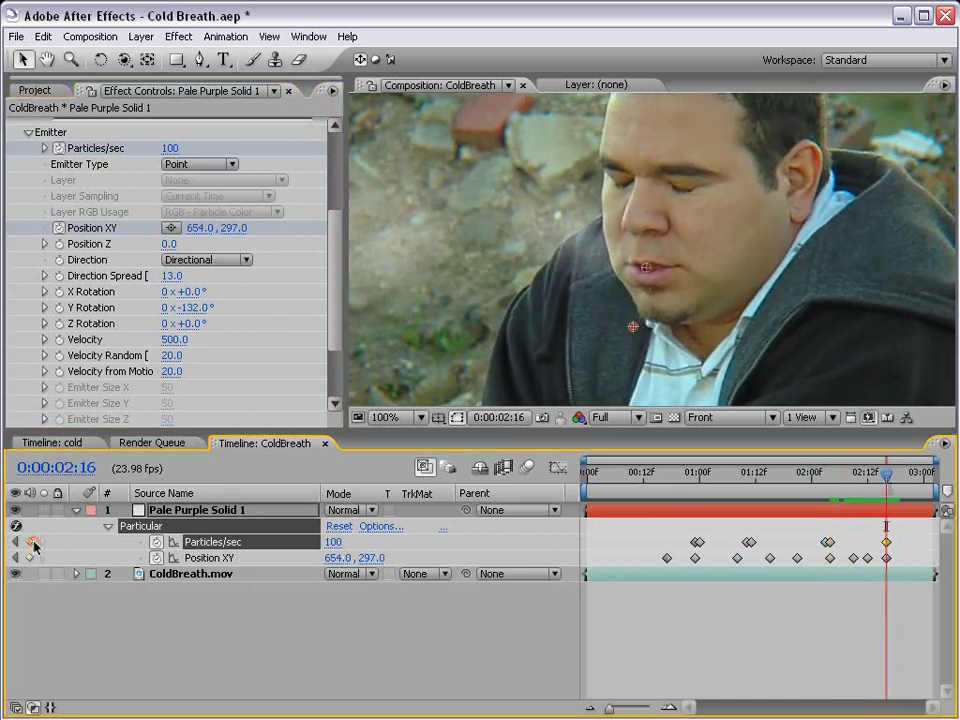
key("Page_Down")
left_click(169, 148)
type("0")
key("Return")
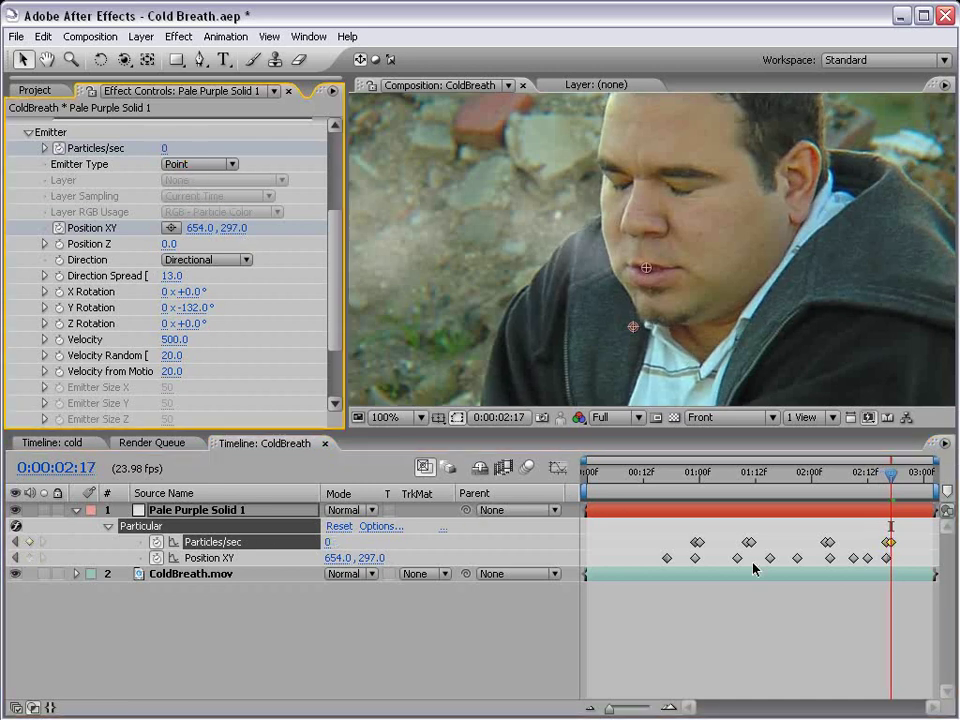
Step: Move the second breath's two starting Particles/sec keyframes earlier, to about 0:00:01:23, and check the timing
left_click_drag(679, 494, 770, 487)
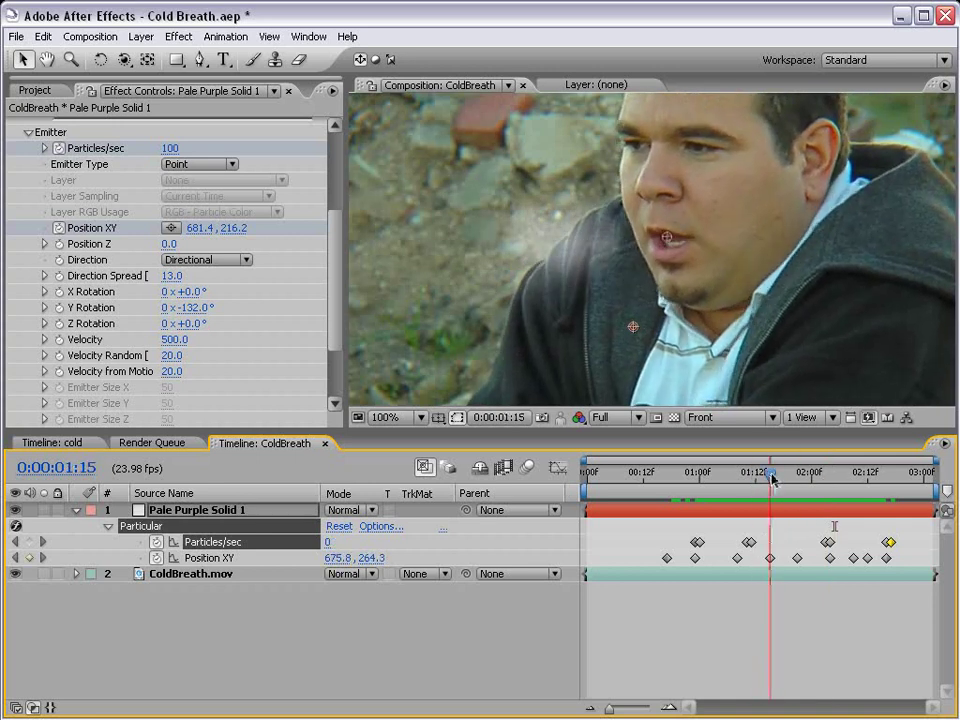
left_click_drag(827, 542, 804, 542)
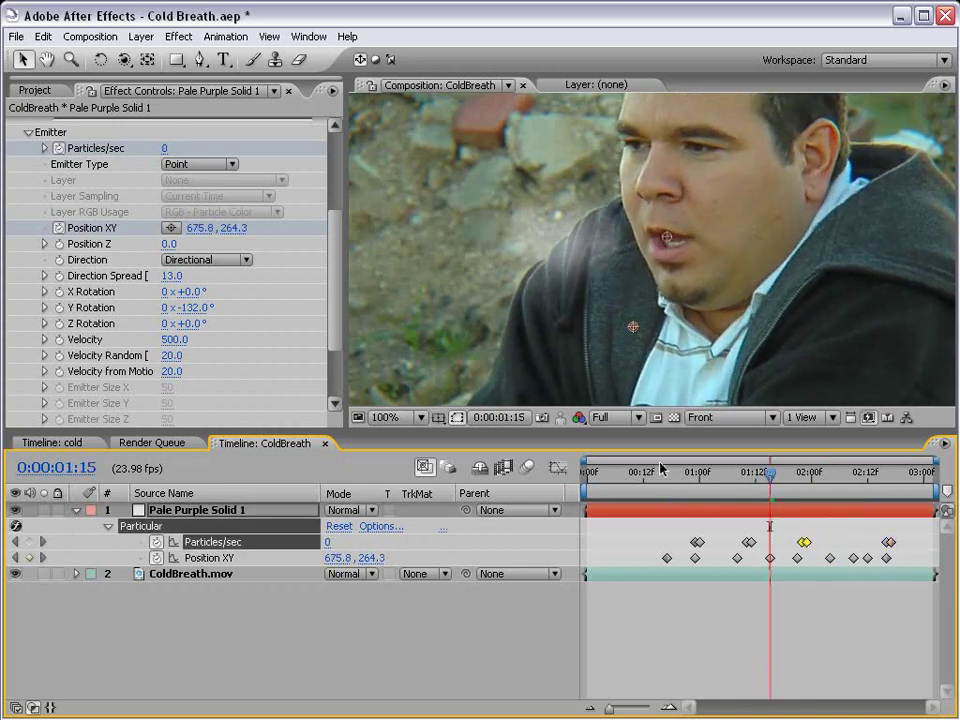
left_click(677, 478)
left_click_drag(677, 478, 687, 473)
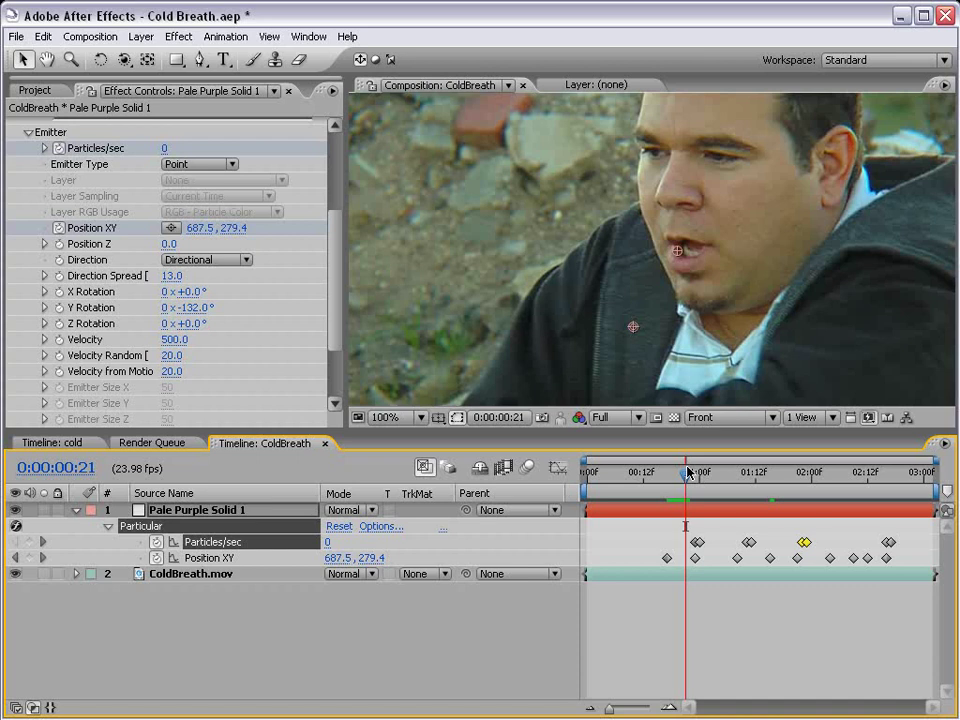
Step: Move the first breath's two starting Particles/sec keyframes earlier, to about 0:00:00:19, and preview the onset
left_click(697, 542)
left_click_drag(698, 543, 683, 543)
left_click(692, 626)
left_click_drag(671, 478, 745, 481)
Step: Move the first breath's last 100 Particles/sec keyframe back to about 0:00:01:00 for a gradual fade, and preview it
left_click_drag(746, 542, 714, 542)
left_click_drag(716, 478, 752, 476)
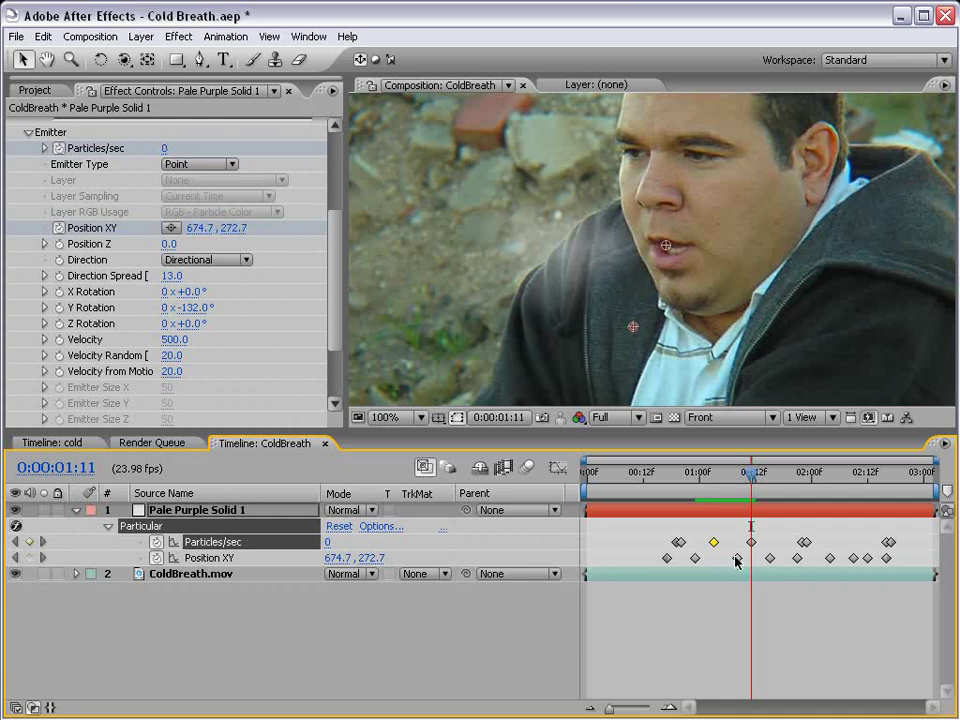
left_click_drag(716, 542, 699, 542)
left_click_drag(699, 477, 867, 474)
Step: Move the second breath's last 100 Particles/sec keyframe back to 0:00:02:07 for a gradual fade, and preview it
left_click_drag(888, 544, 853, 543)
left_click(866, 477)
left_click_drag(866, 477, 924, 484)
left_click_drag(855, 548, 843, 543)
left_click_drag(879, 477, 845, 492)
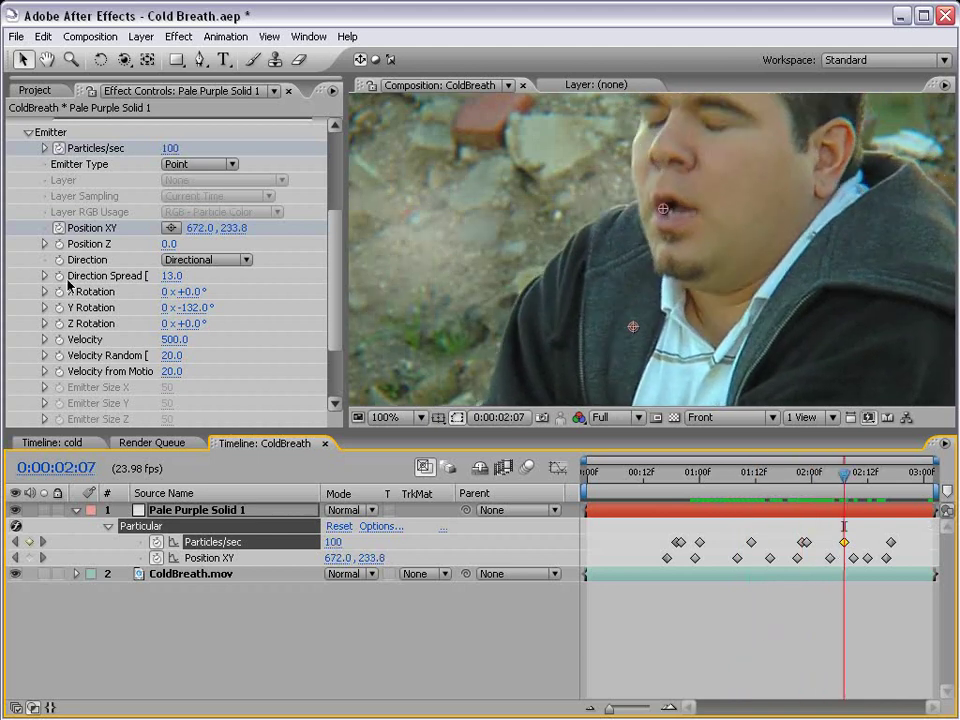
Step: Set the particle Sphere Feather to 35 and preview both breaths through 0:00:02:18
left_click(29, 134)
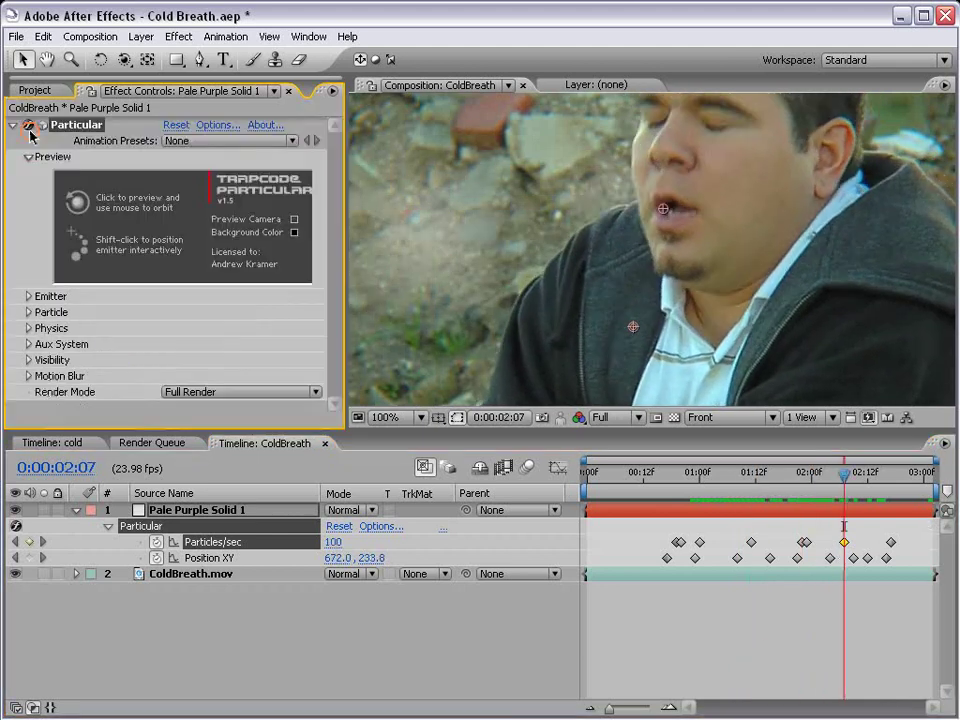
left_click(29, 312)
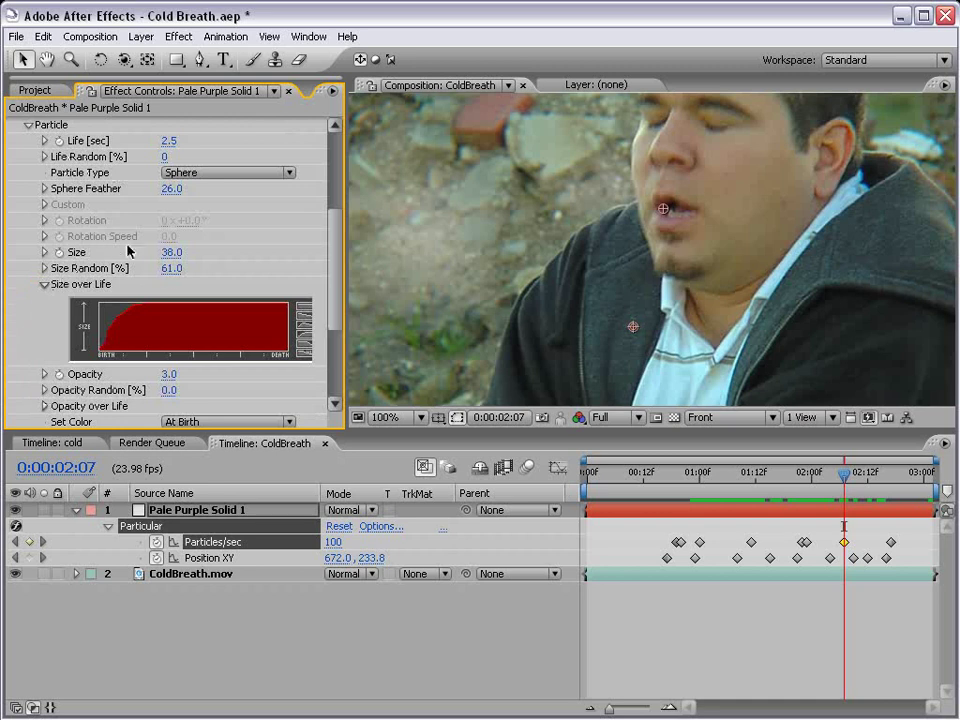
left_click_drag(168, 189, 180, 193)
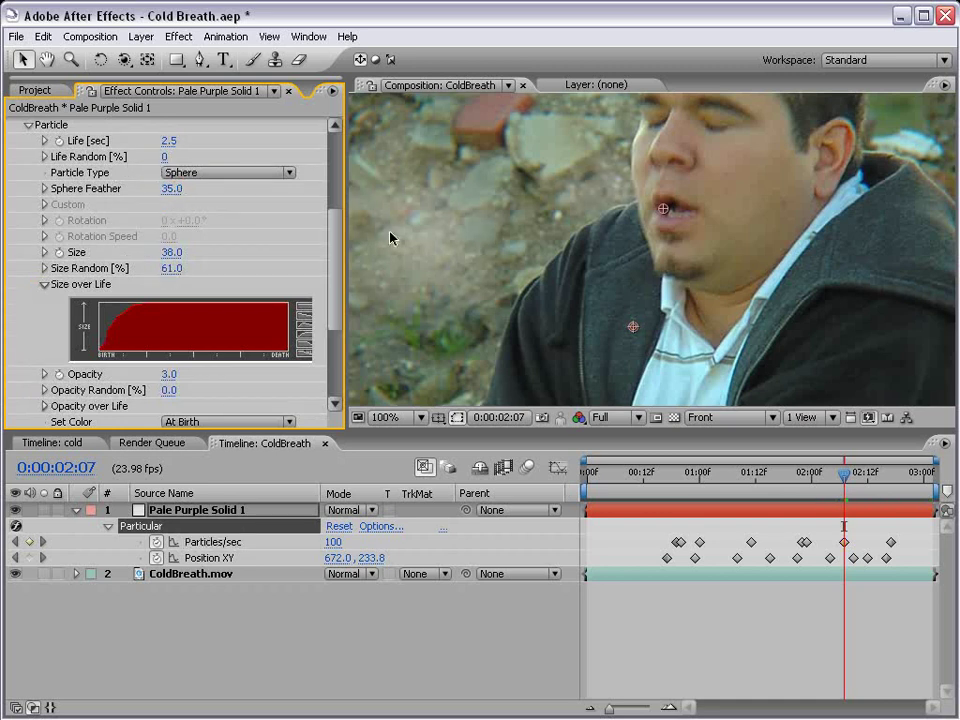
left_click(720, 487)
left_click_drag(720, 487, 897, 493)
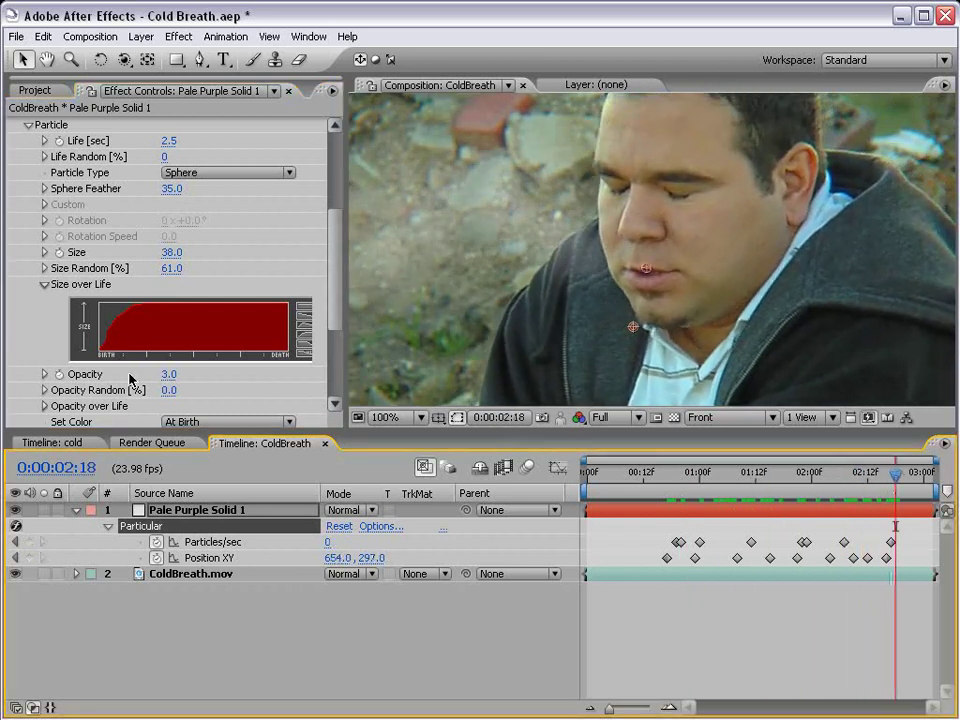
Step: Set the particle opacity to 4 and save the project
left_click(168, 375)
type("4")
key("Return")
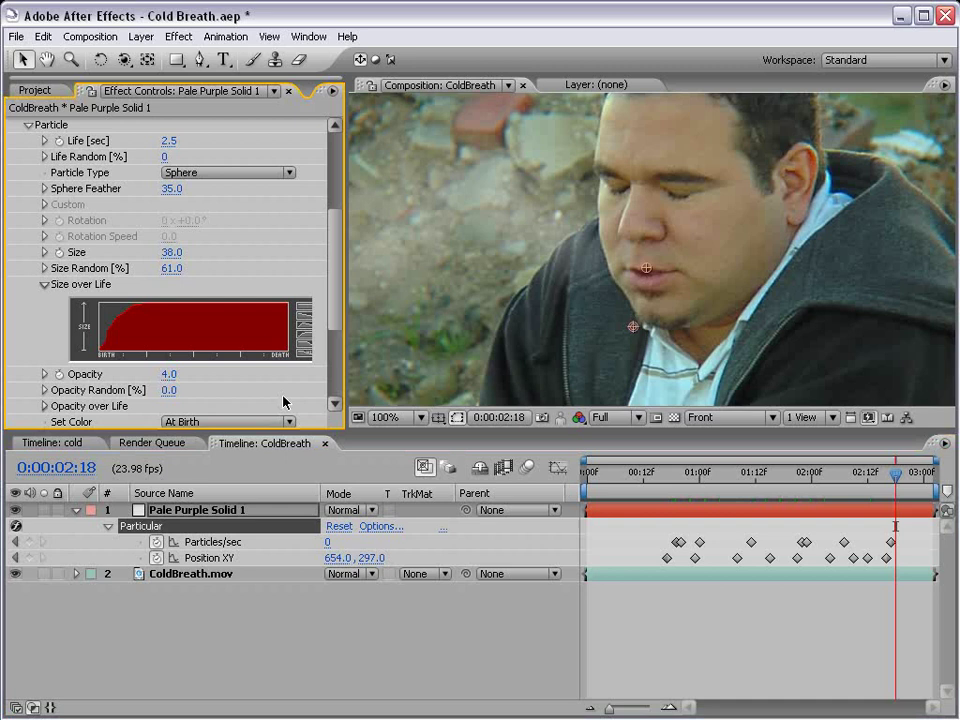
scroll(594, 300, "down", 2)
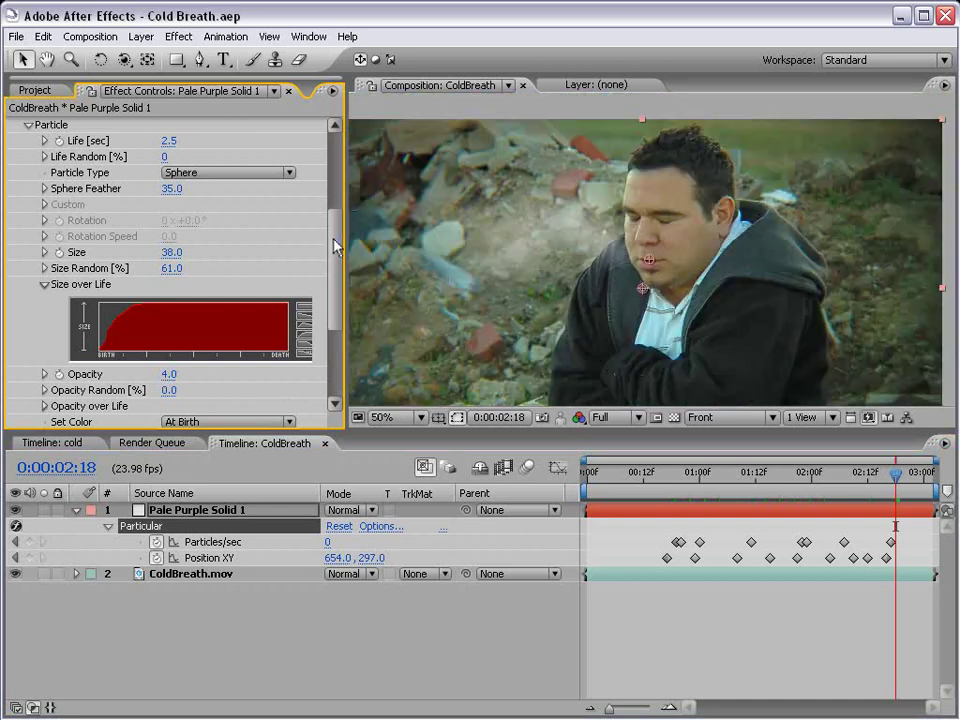
Step: Narrow the effect settings area to enlarge the composition view, and collapse the Pale Purple Solid 1 layer's properties
left_click_drag(344, 240, 291, 240)
left_click(77, 510)
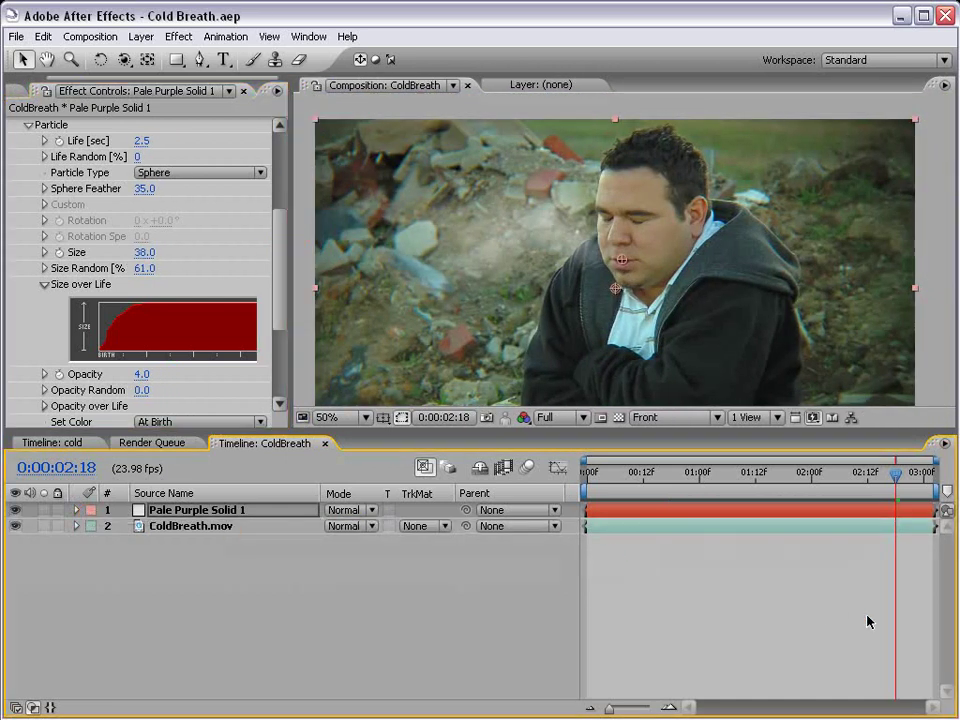
Step: Enlarge the composition view to show the whole frame, and add a new adjustment layer above Pale Purple Solid 1
left_click(868, 621)
left_click_drag(727, 430, 727, 512)
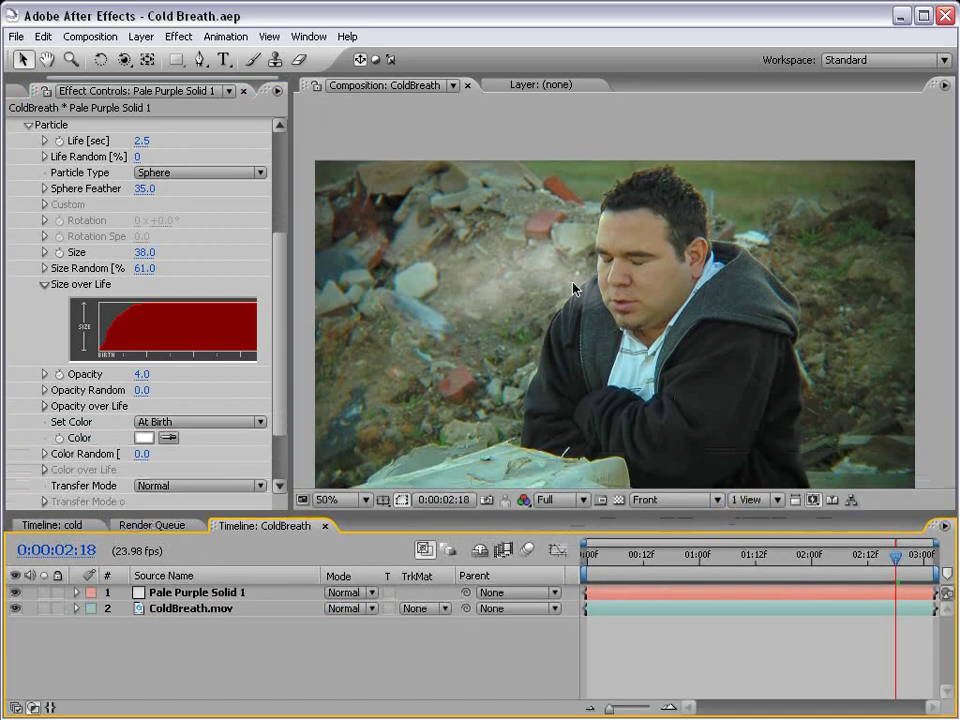
key("h")
left_click_drag(583, 354, 578, 322)
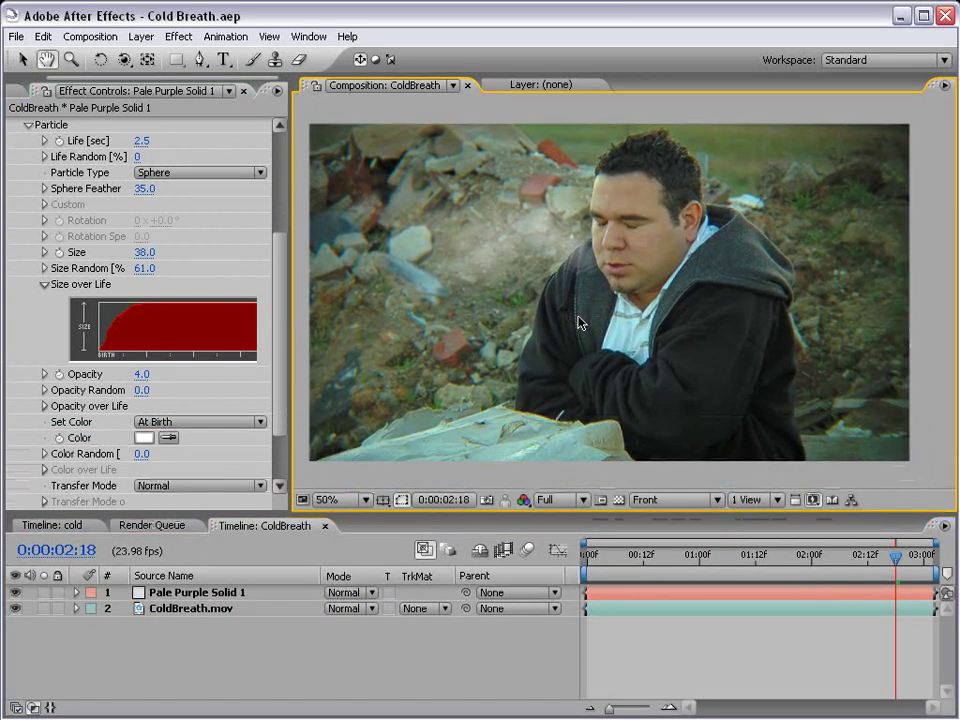
left_click(141, 36)
mouse_move(152, 56)
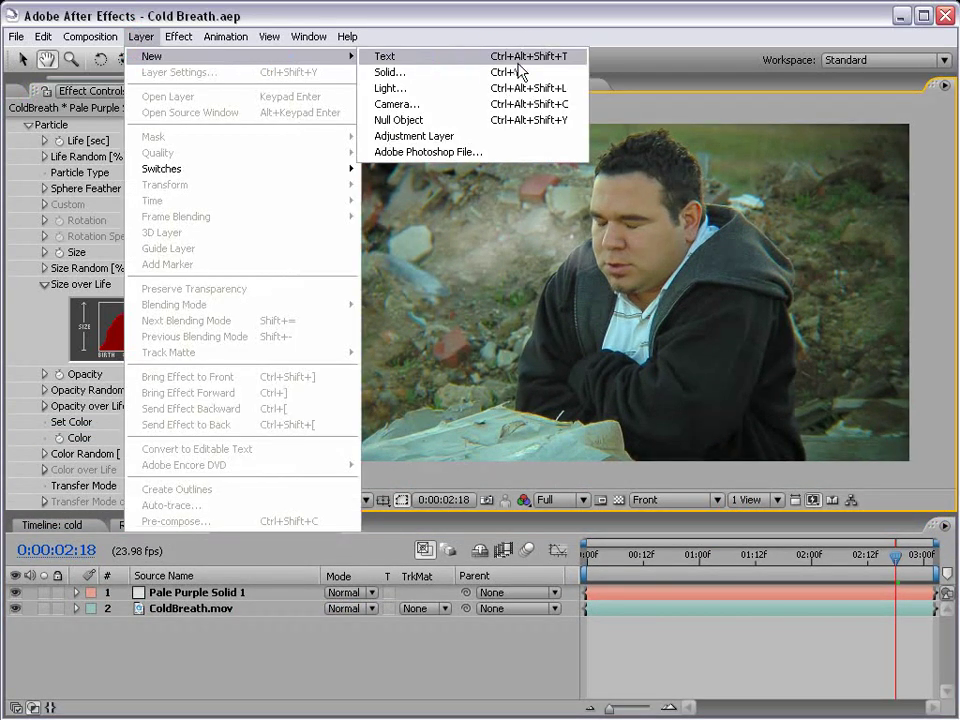
left_click(524, 135)
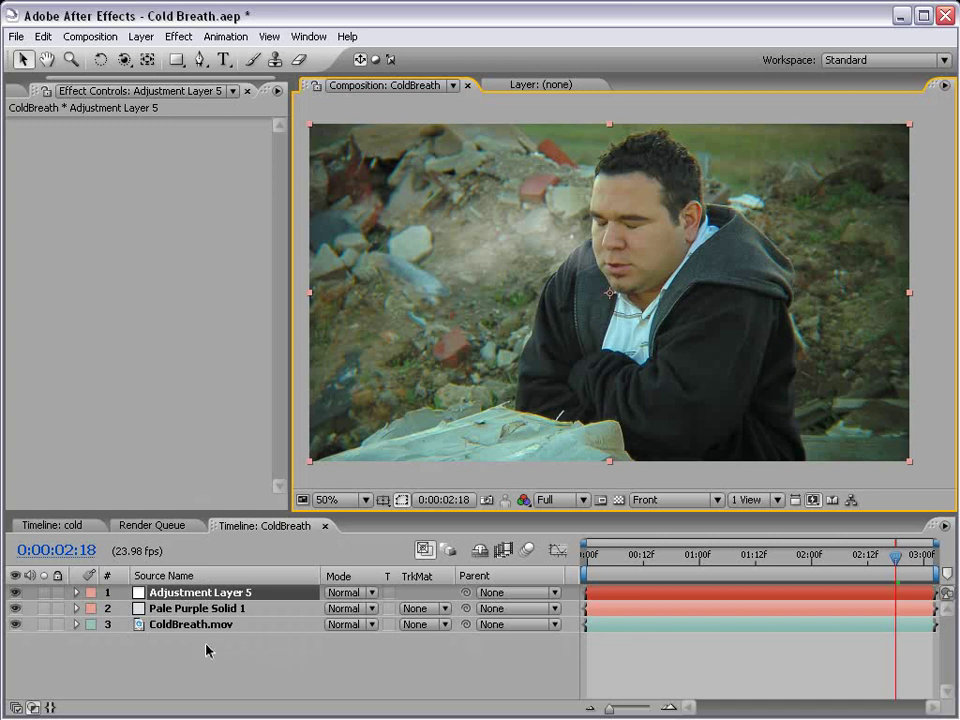
Step: Apply Curves to the adjustment layer and pull the Red channel's midtones down slightly
left_click(182, 36)
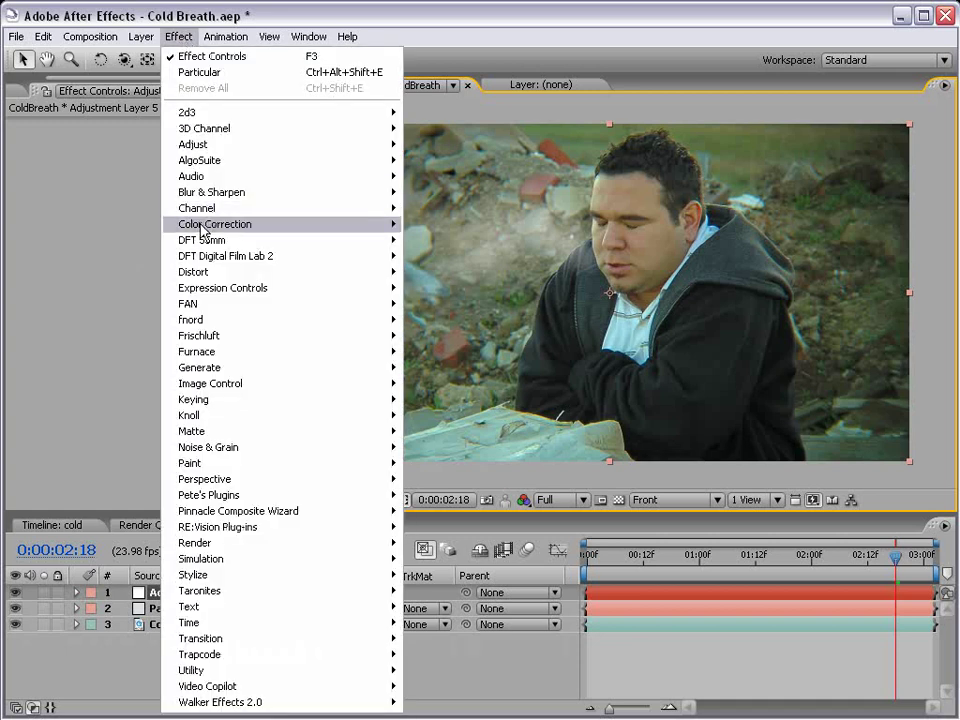
mouse_move(202, 229)
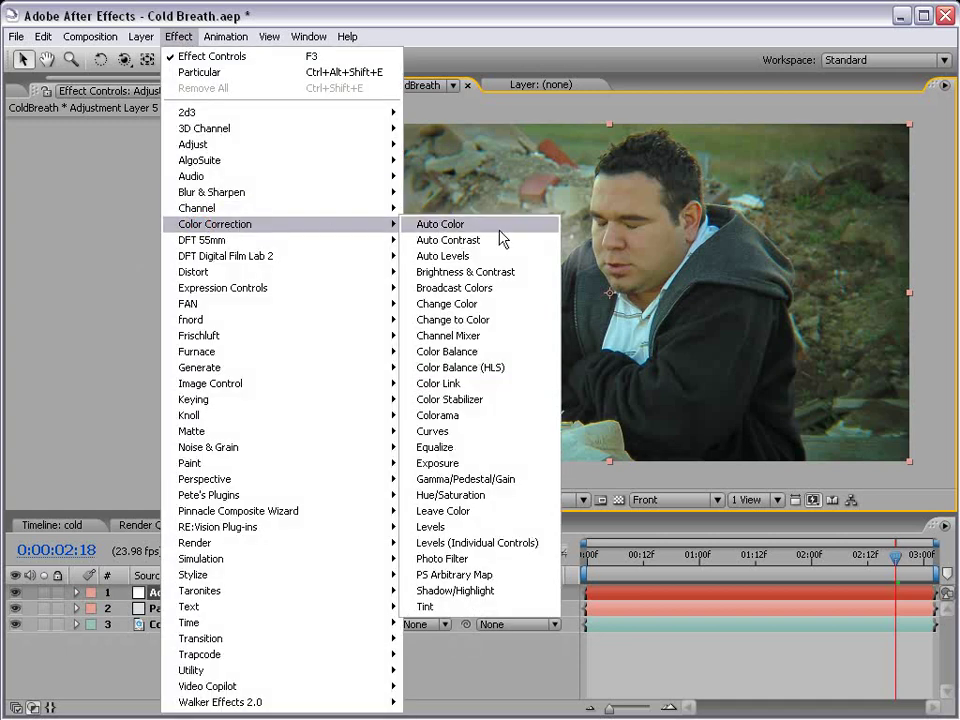
left_click(505, 435)
left_click(157, 158)
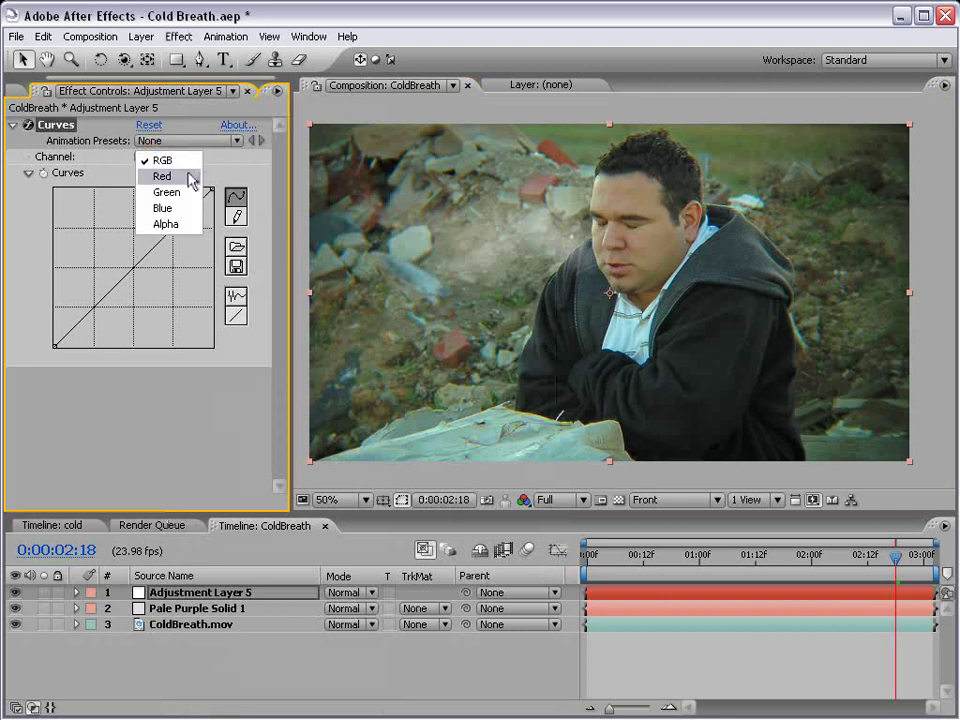
left_click(188, 179)
left_click_drag(129, 269, 146, 279)
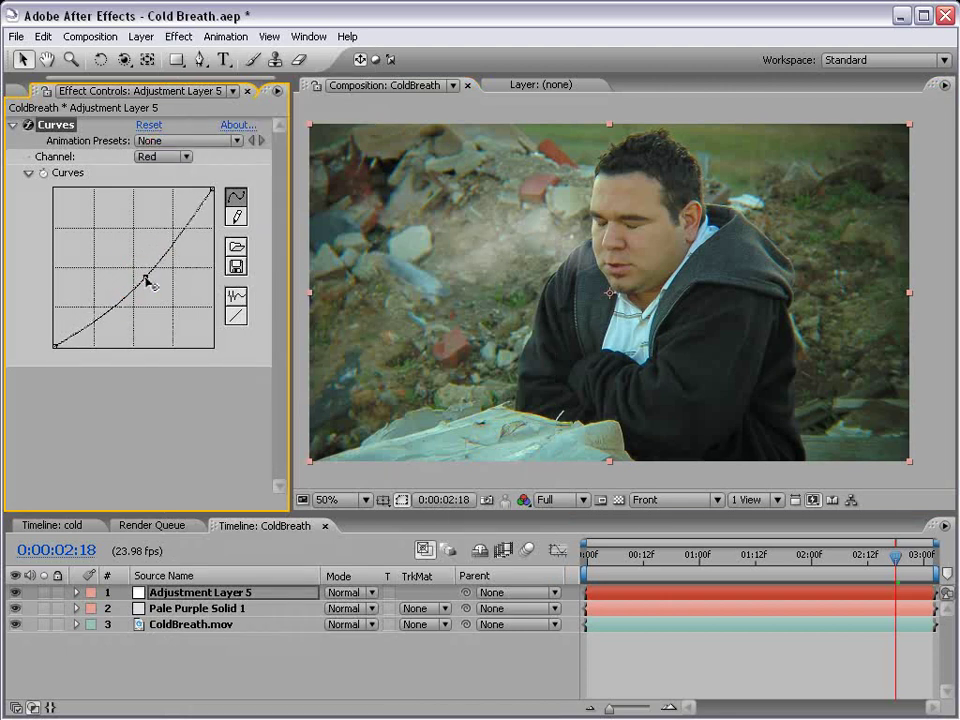
Step: Raise the midtones of the Blue channel in Curves to give the shot a cold tint
left_click(152, 158)
left_click(168, 191)
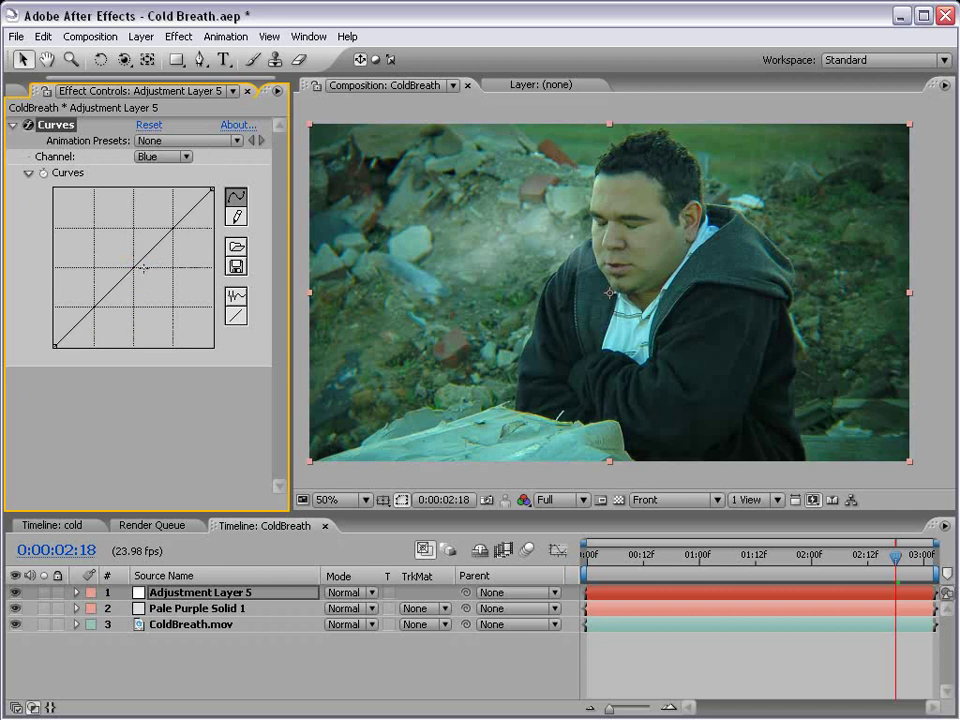
left_click_drag(134, 270, 124, 258)
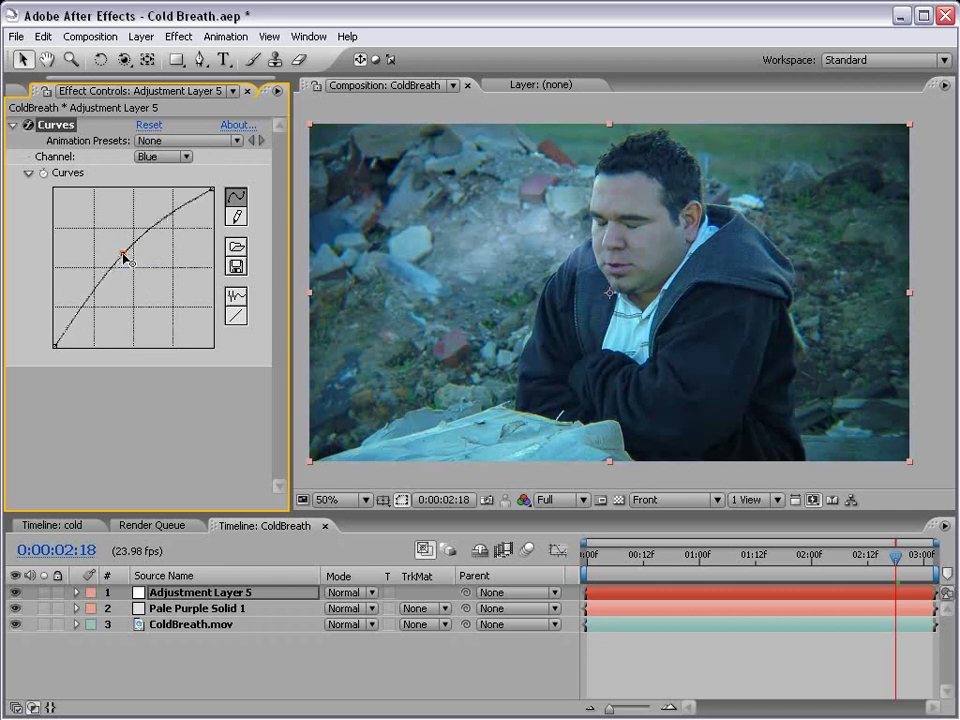
Step: Shape the RGB curve into a gentle S with darker shadows and brighter highlights, and preview the graded breaths
left_click(158, 157)
left_click(165, 108)
left_click_drag(79, 321, 81, 328)
left_click(153, 248)
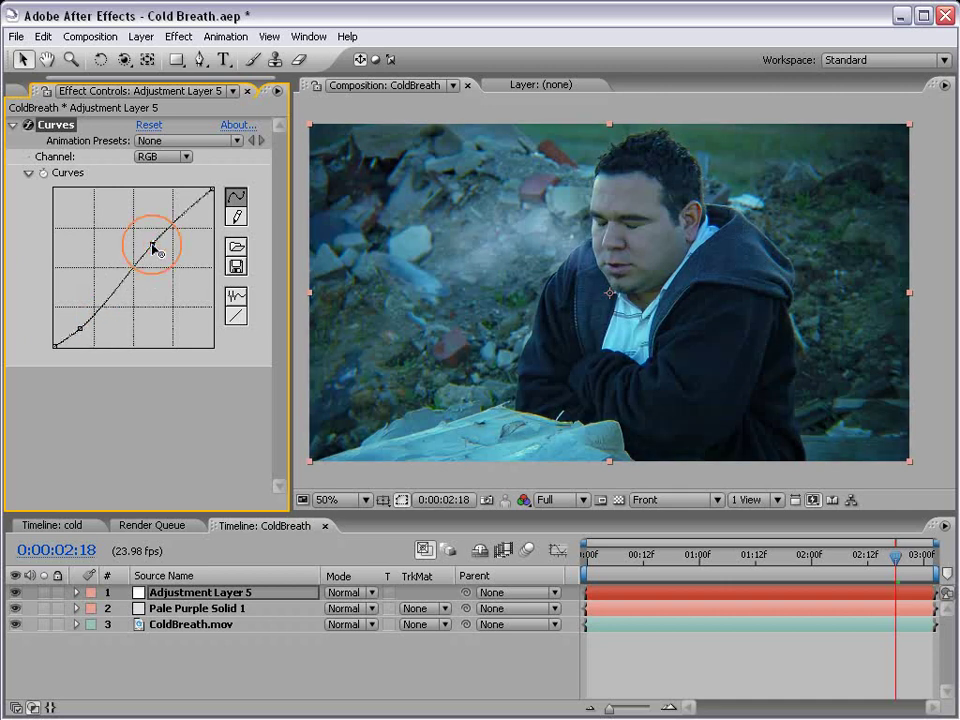
left_click(152, 247)
left_click(80, 327)
left_click(826, 651)
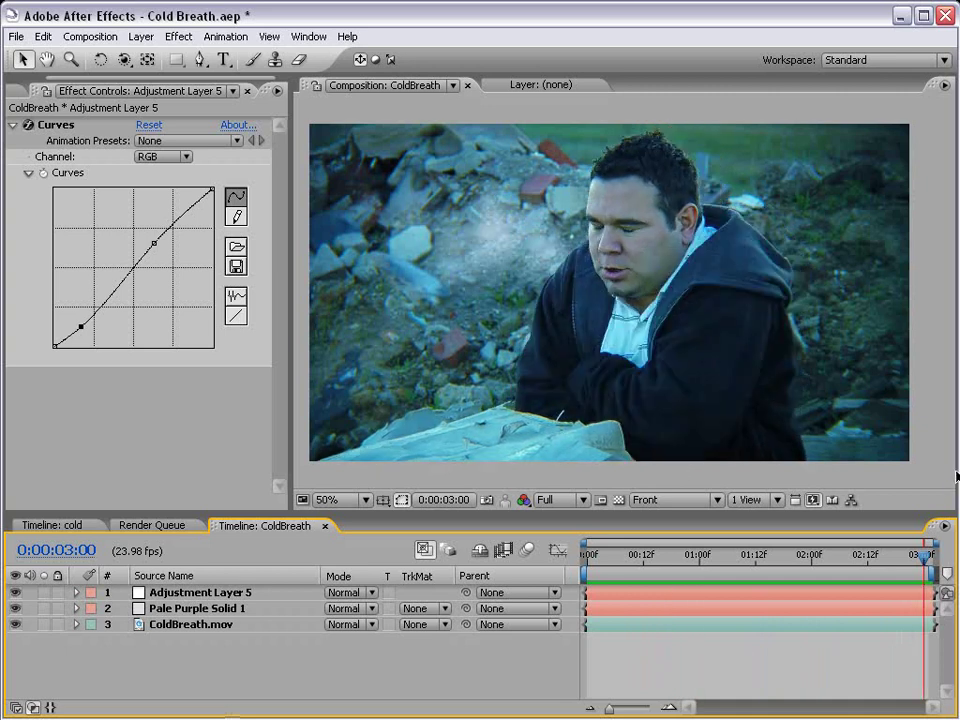
left_click_drag(630, 562, 752, 573)
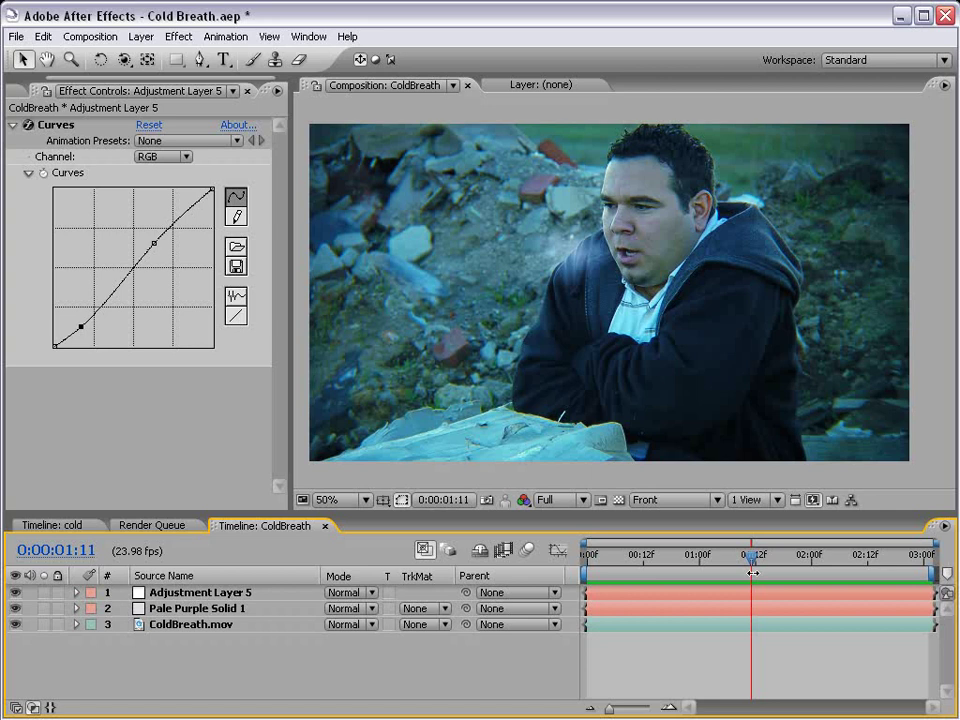
left_click_drag(729, 570, 880, 557)
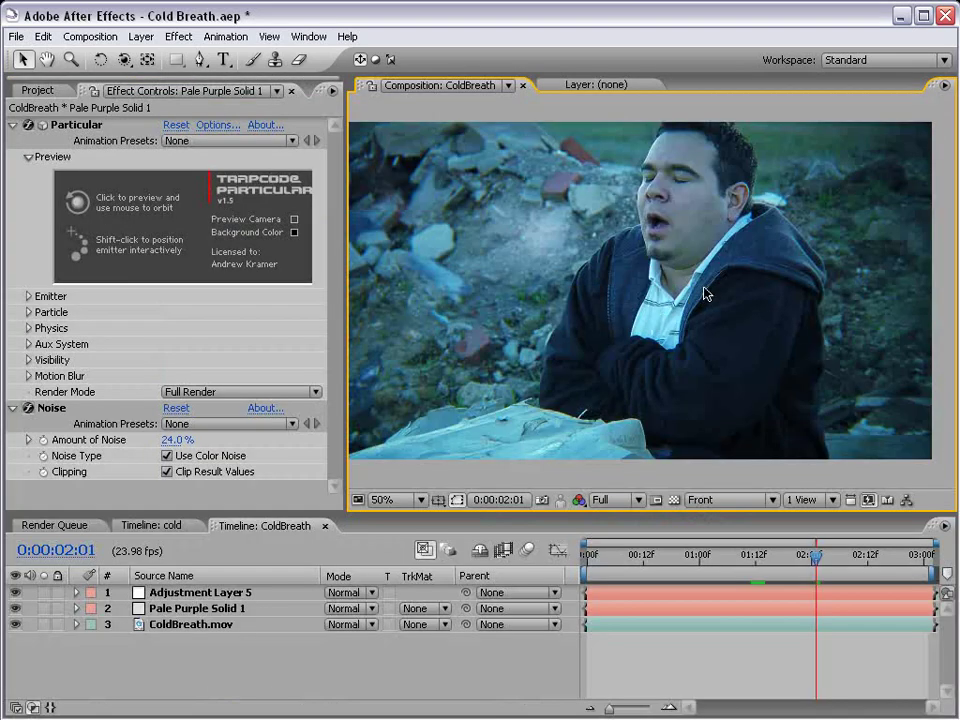
Step: Draw the particles' Opacity over Life curve to stay high and fall off toward death, and preview the fade up to 0:00:02:22
left_click(28, 312)
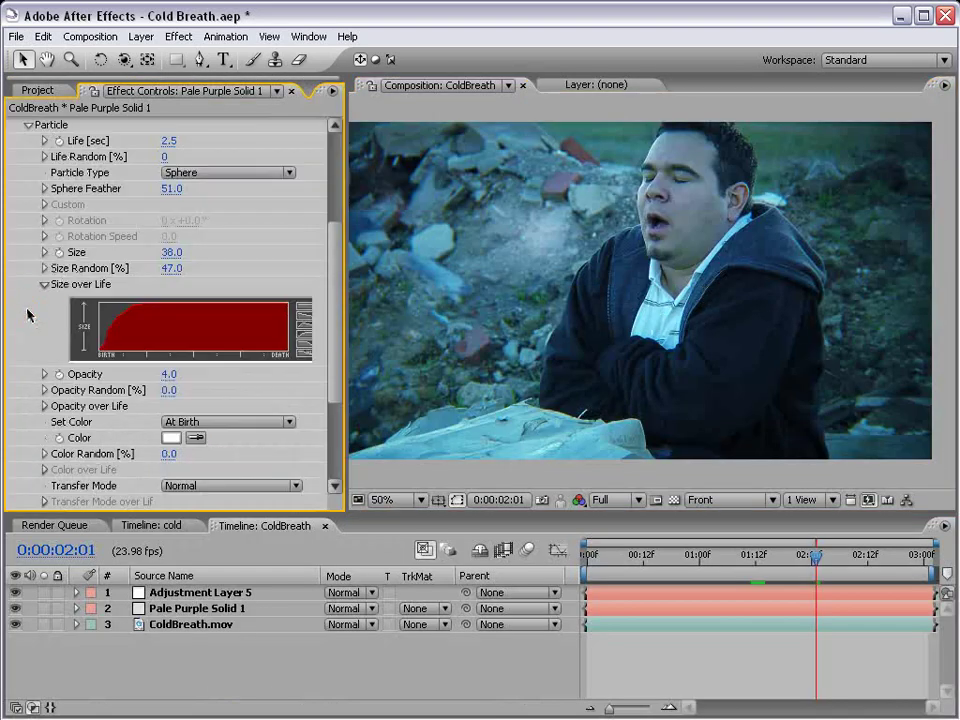
left_click(44, 285)
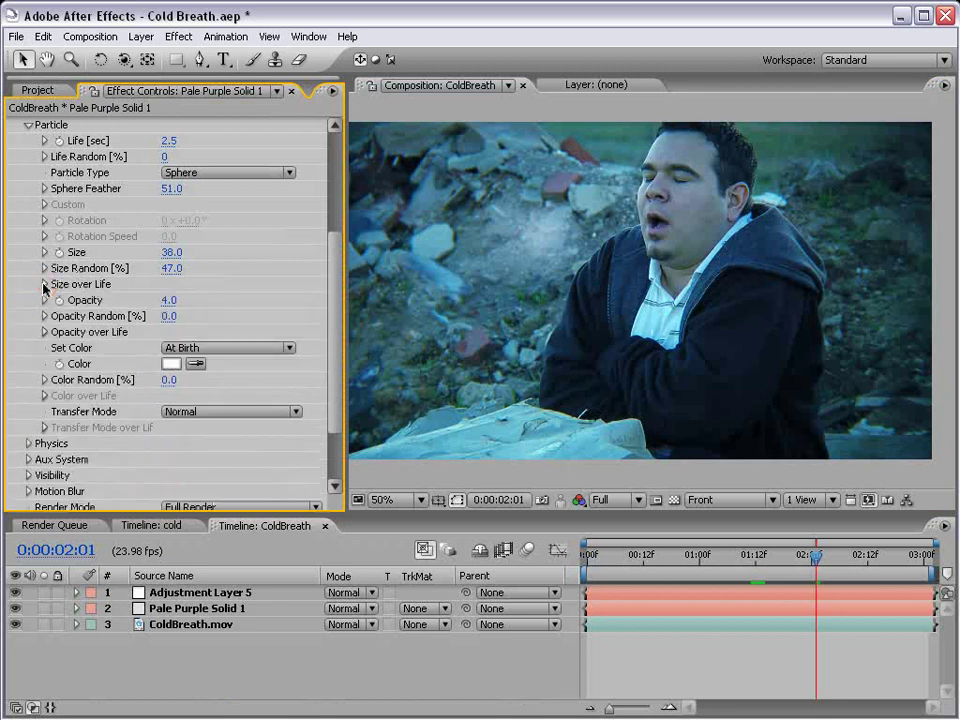
left_click(44, 332)
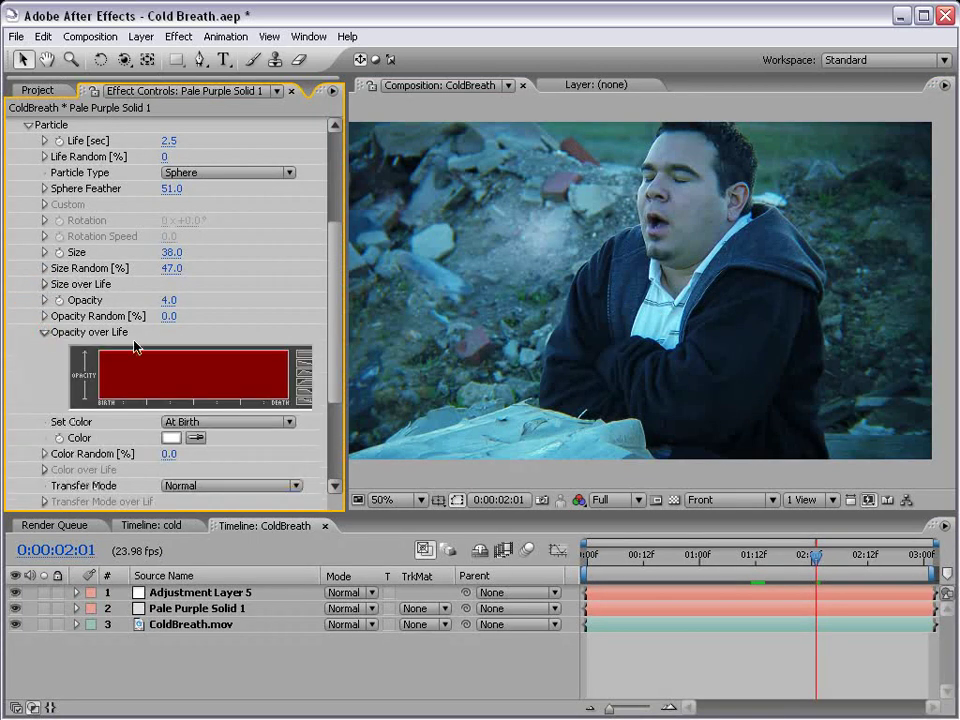
left_click(302, 367)
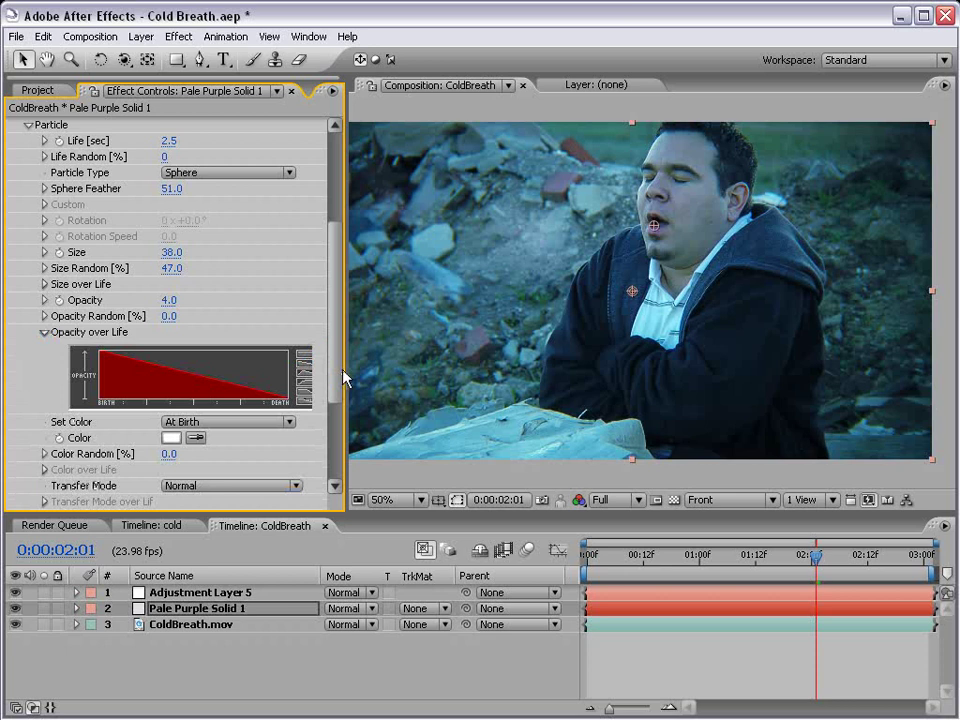
mouse_move(107, 356)
left_mouse_down()
mouse_move(215, 366)
mouse_move(261, 382)
left_mouse_up()
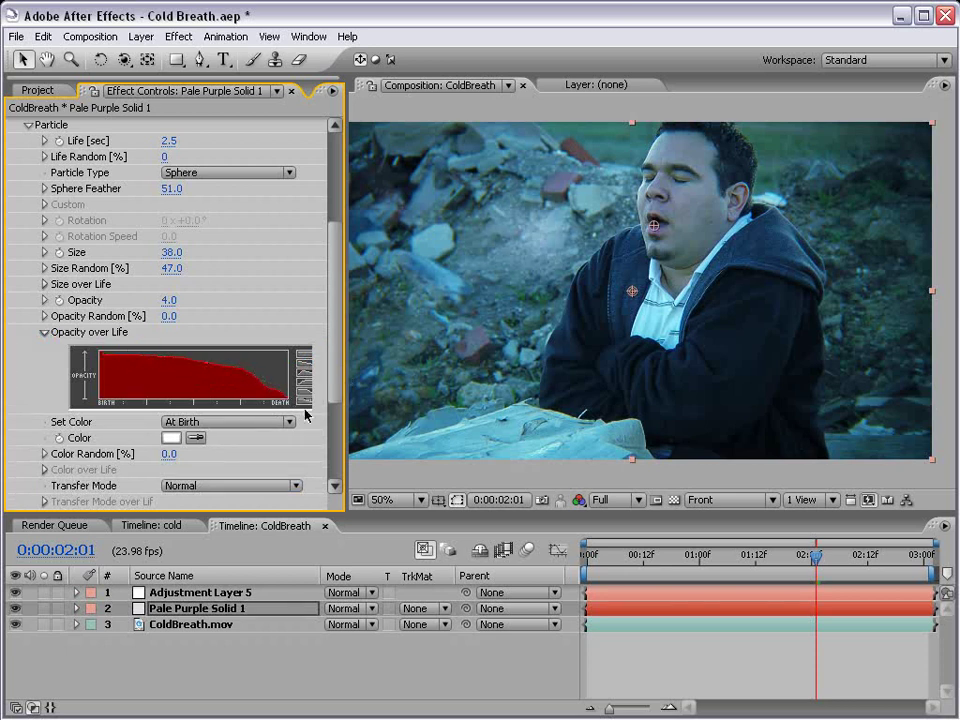
left_click_drag(675, 570, 921, 568)
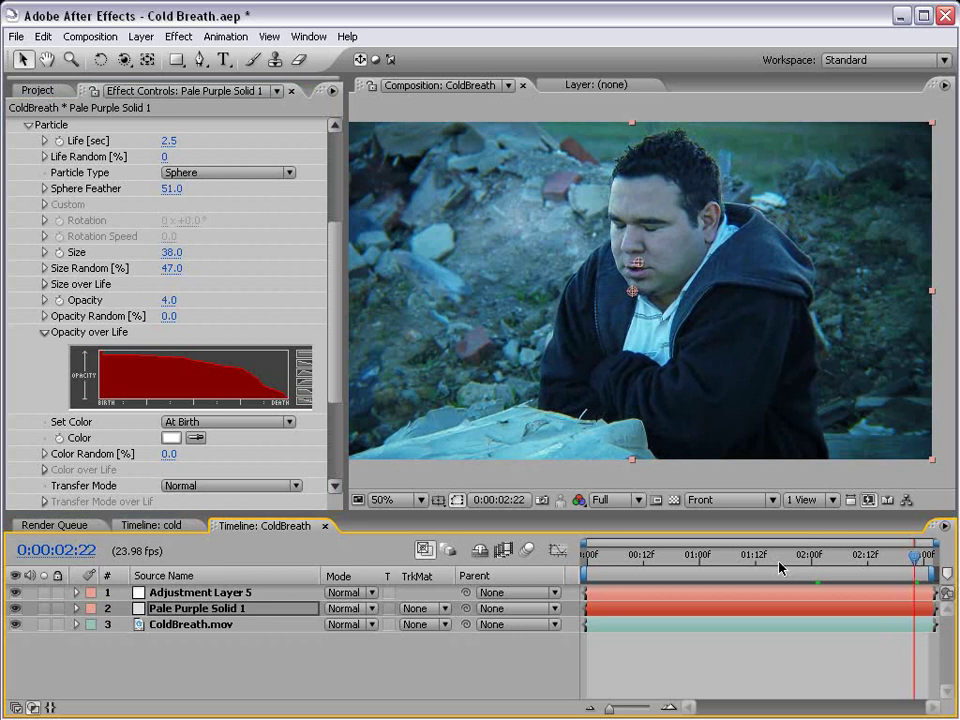
left_click(882, 556)
Step: Apply Hue/Saturation to the adjustment layer, collapse Curves, and reorder the effects so Hue/Saturation comes before Curves
left_click(190, 624)
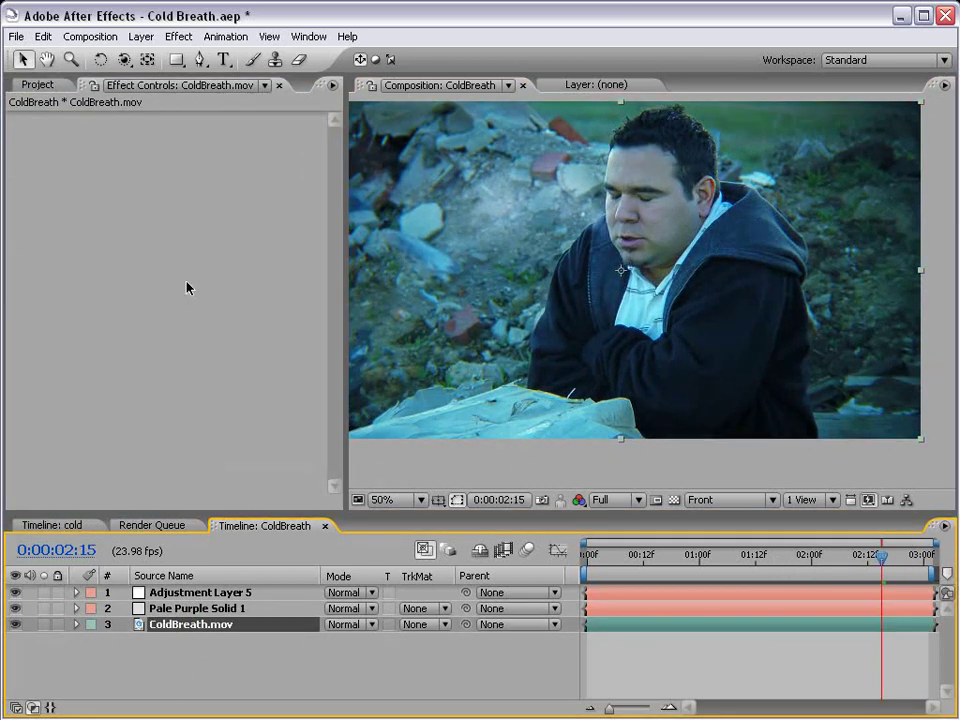
left_click(191, 598)
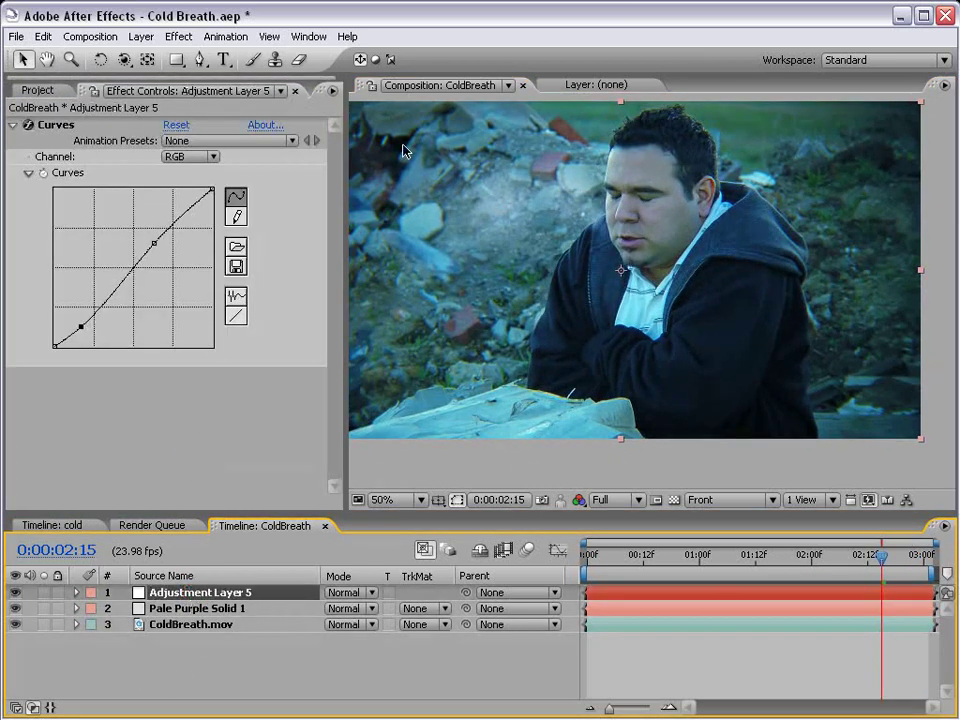
left_click(178, 36)
left_click(204, 227)
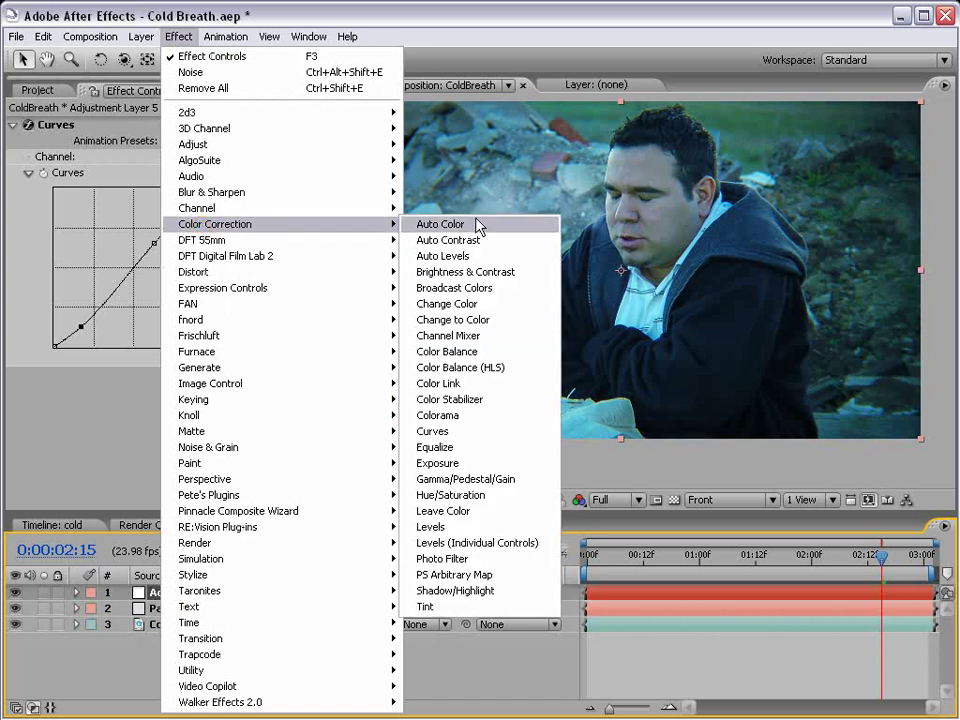
left_click(493, 496)
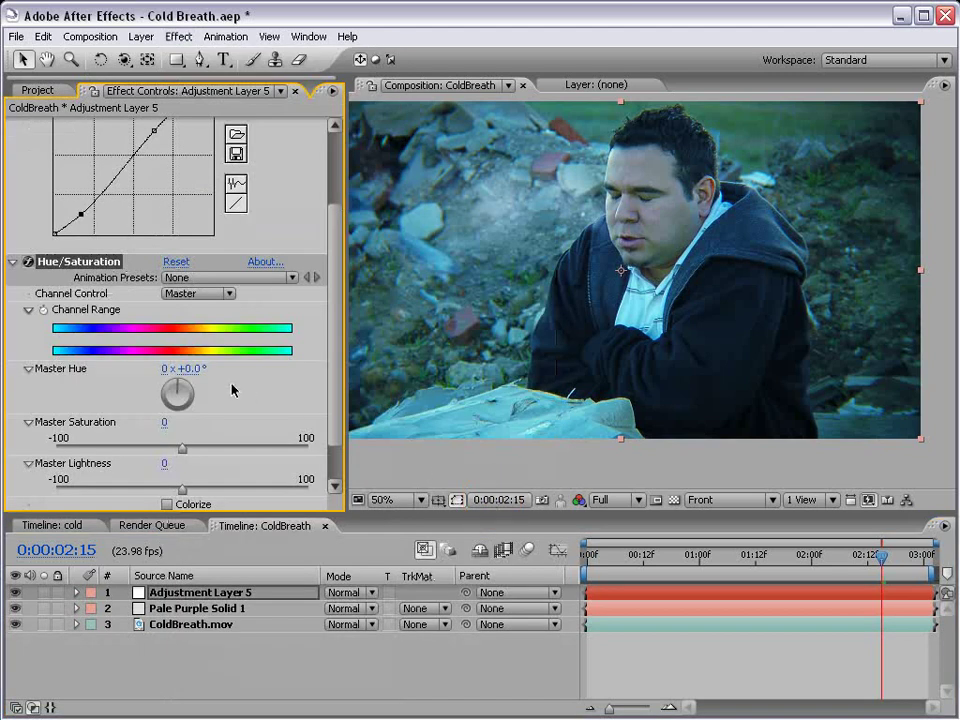
scroll(332, 332, "up", 3)
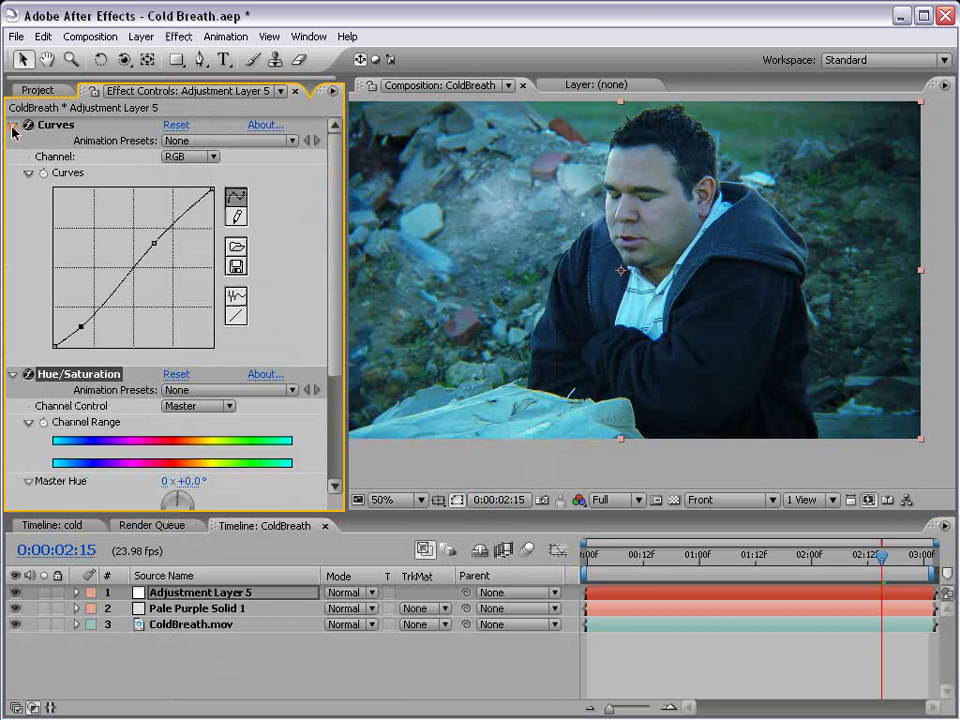
left_click(13, 125)
left_click_drag(45, 124, 110, 475)
Step: Set the Hue/Saturation effect's Master Saturation to -17 and preview the breaths across the timeline
left_click_drag(185, 314, 166, 309)
left_click_drag(654, 553, 923, 566)
left_click(720, 648)
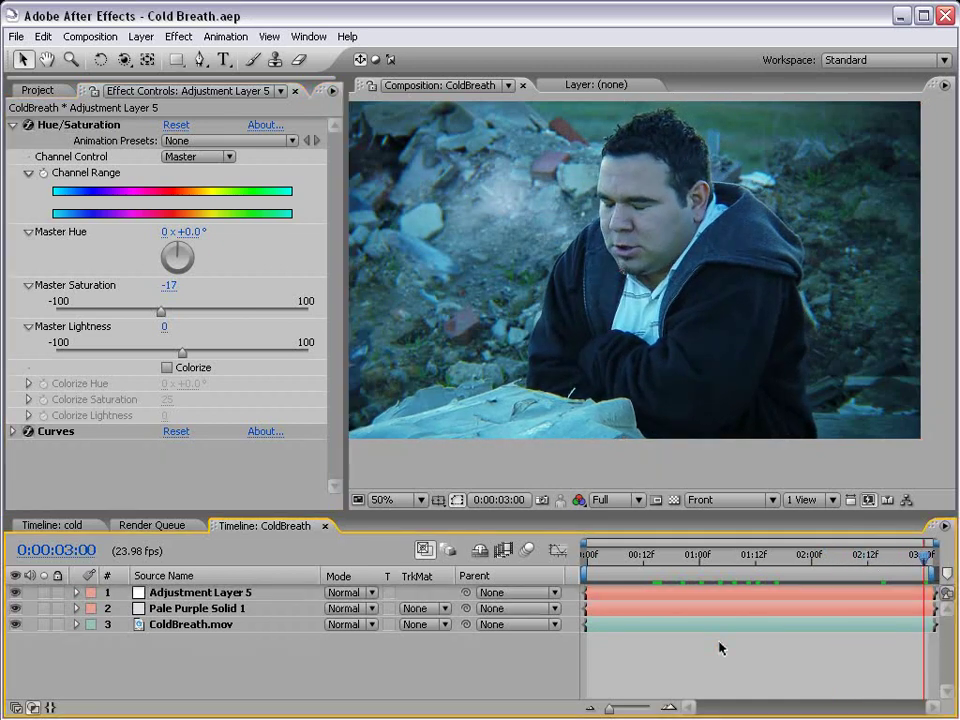
left_click_drag(696, 560, 751, 573)
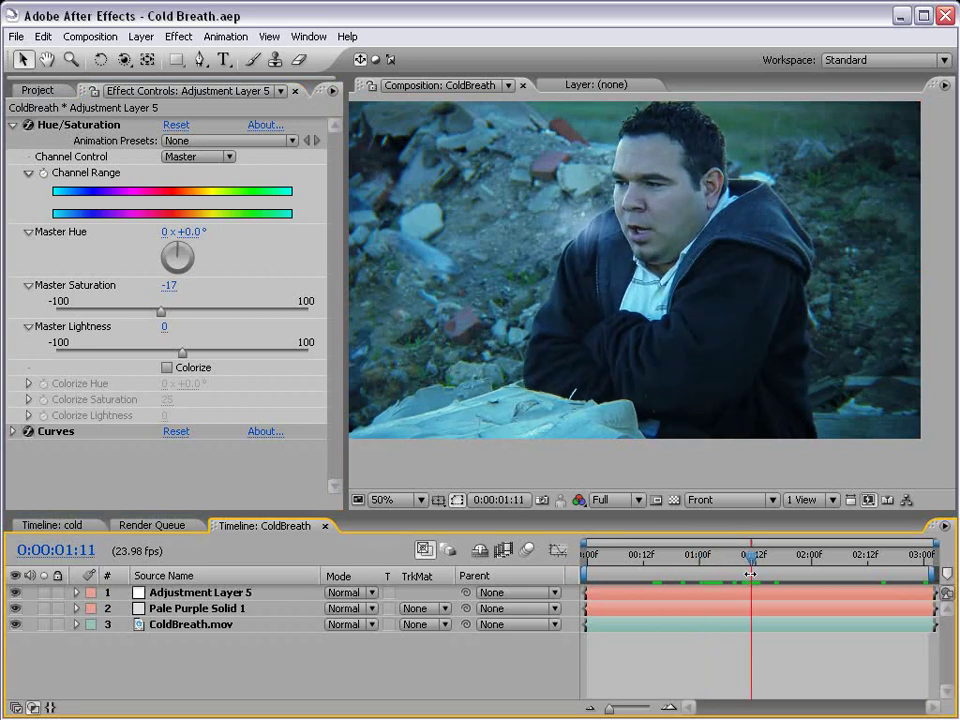